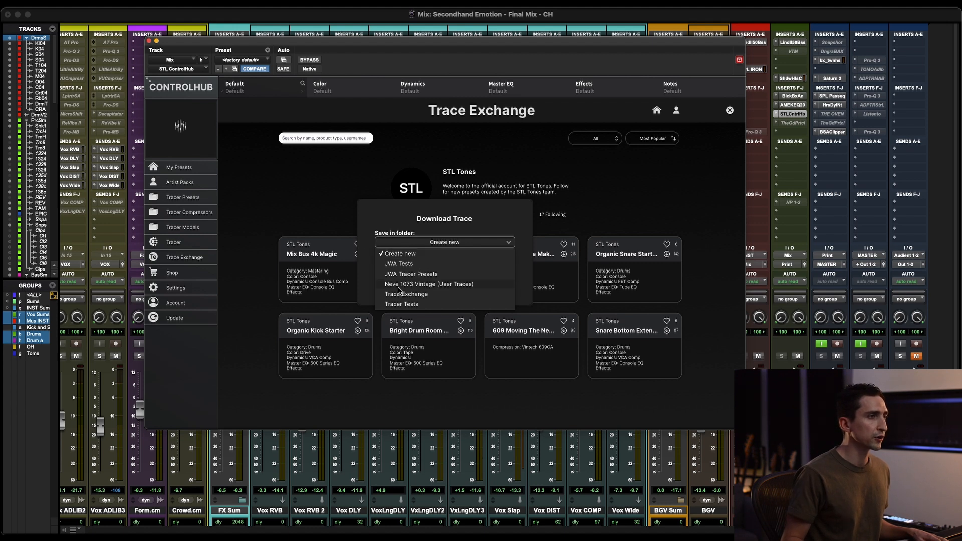
Step: Choose Neve 1073 Vintage (User Traces) as the folder for the trace download and close the Download Trace dialog
click(426, 284)
click(456, 291)
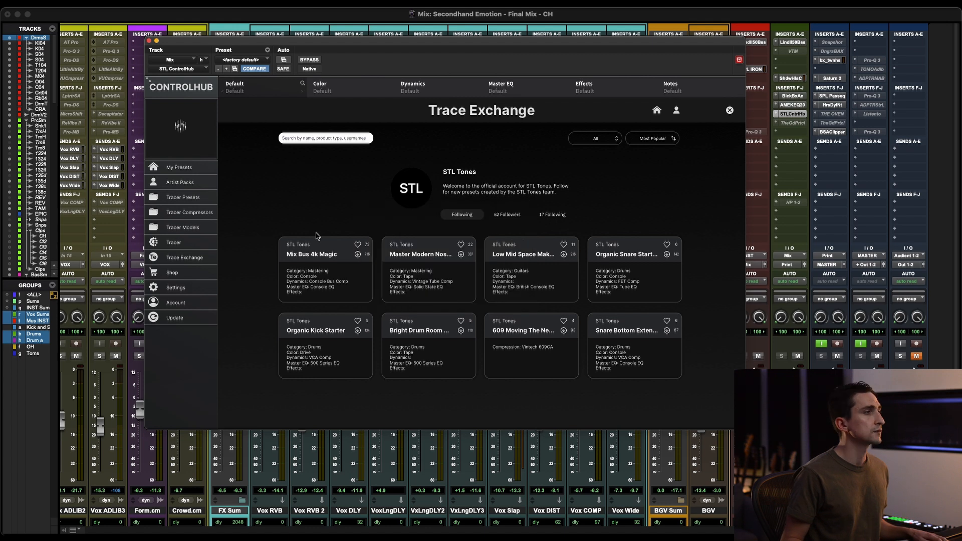
Step: Look through the Tracer Models folder, then collapse it and expand the Tracer Presets list
click(184, 228)
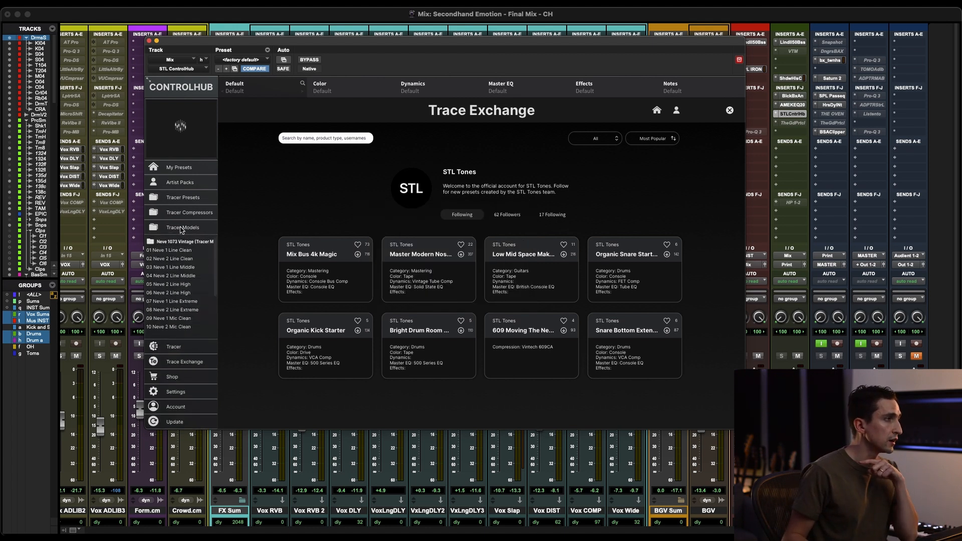
click(182, 227)
click(184, 198)
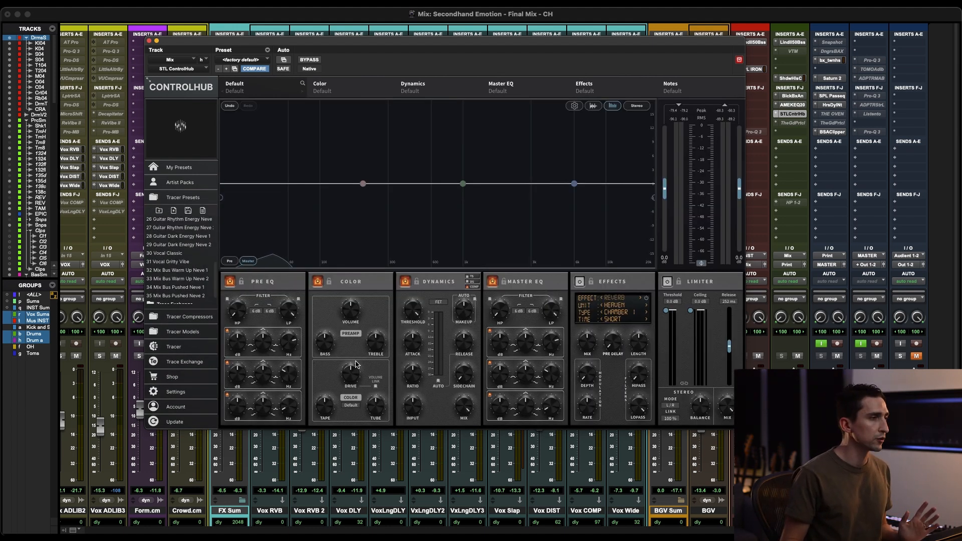
click(351, 406)
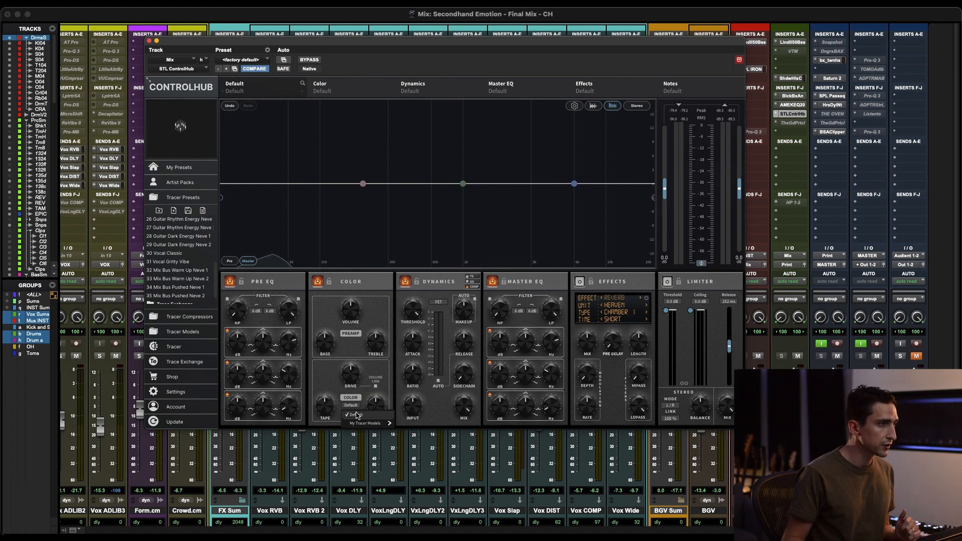
mouse_move(362, 425)
mouse_move(422, 417)
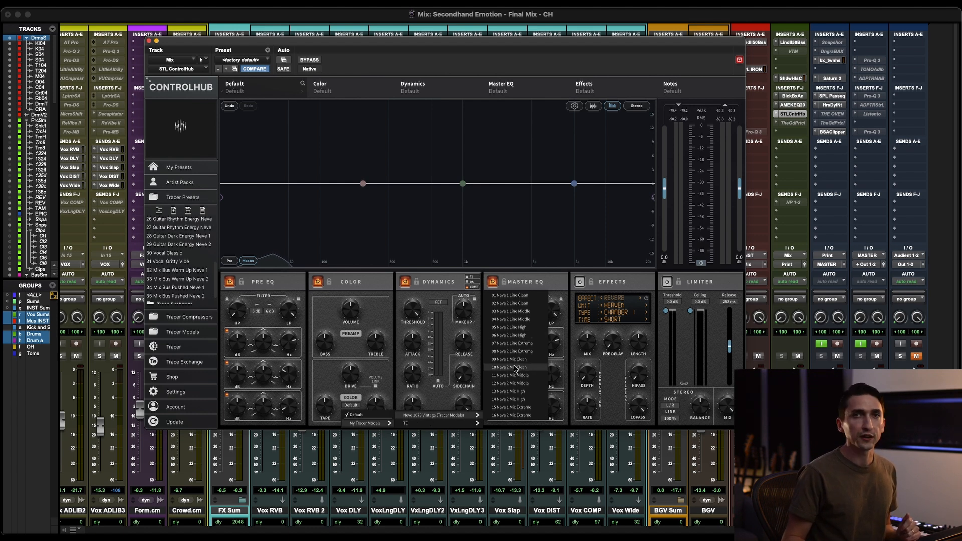
click(509, 328)
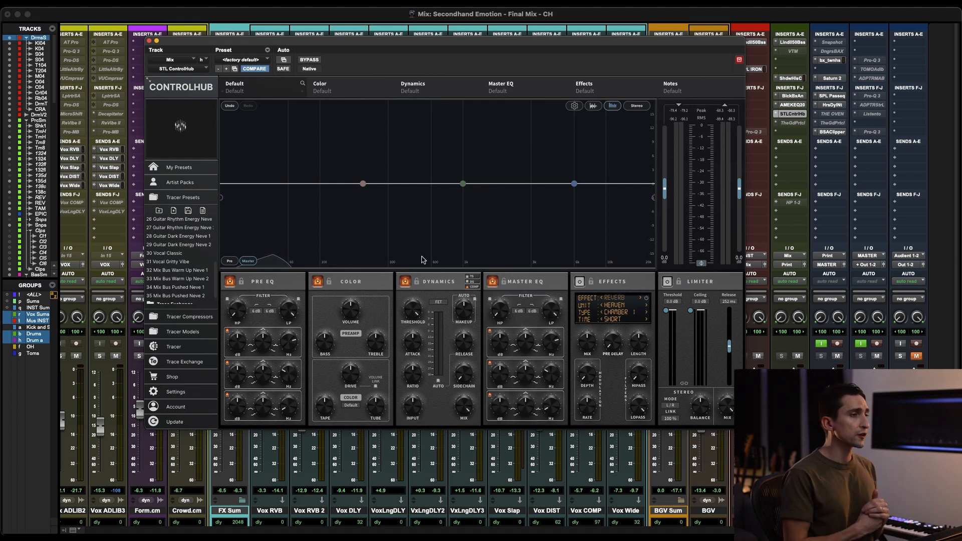
Step: Load the 01 Neve 1 Line Clean tracer model in the Color section and compare it with the plugin bypassed during playback
click(350, 408)
mouse_move(435, 415)
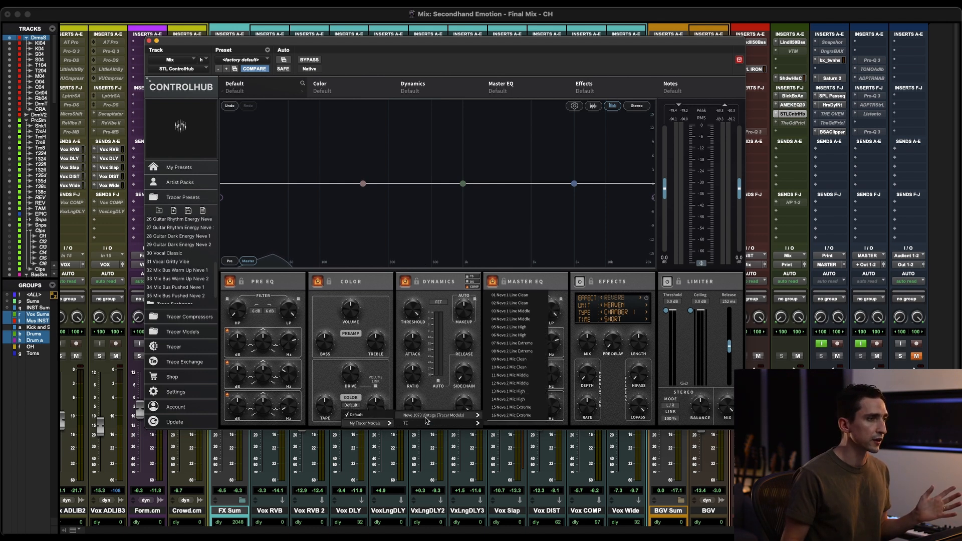
click(527, 295)
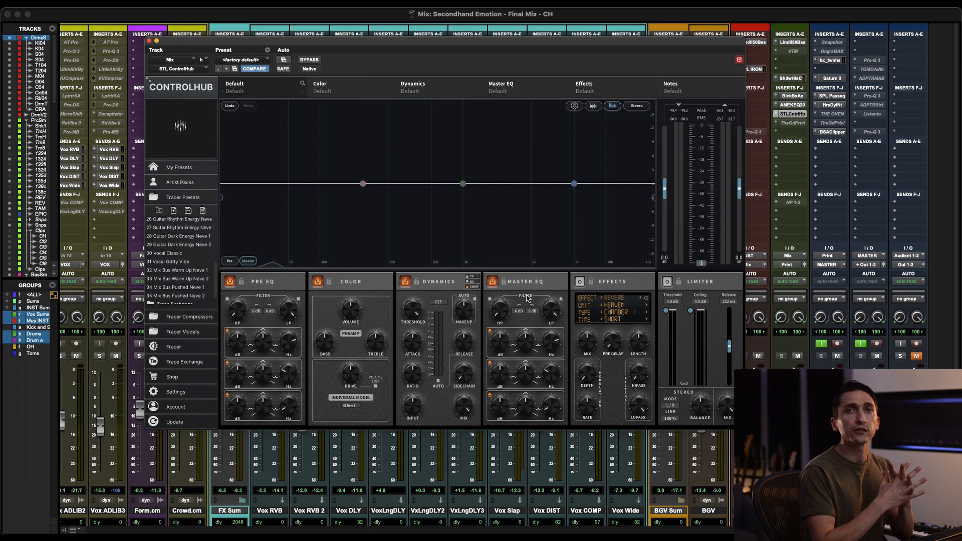
key(space)
click(310, 60)
click(309, 60)
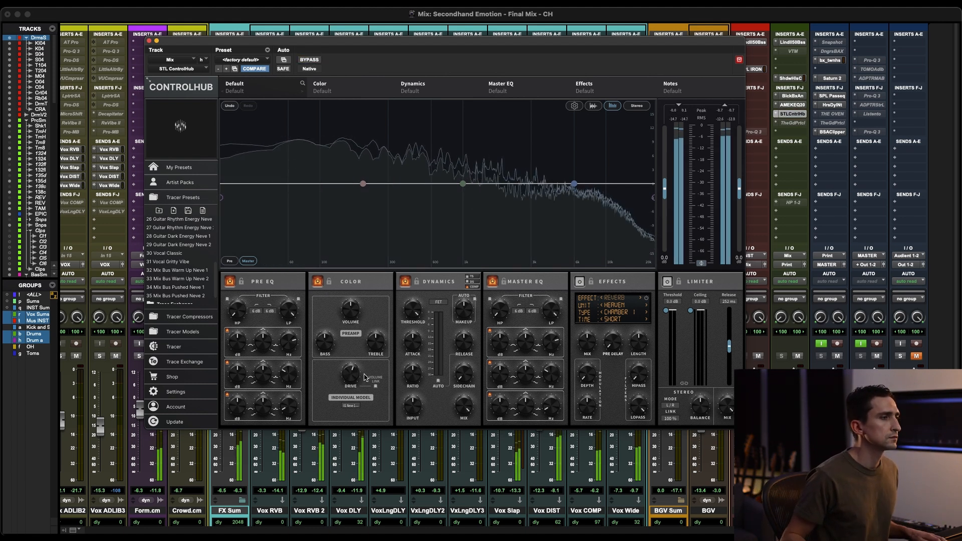
Step: Switch the Color section's tracer model to 03 Neve 1 Line Middle and compare it with the plugin bypassed
click(345, 406)
mouse_move(436, 415)
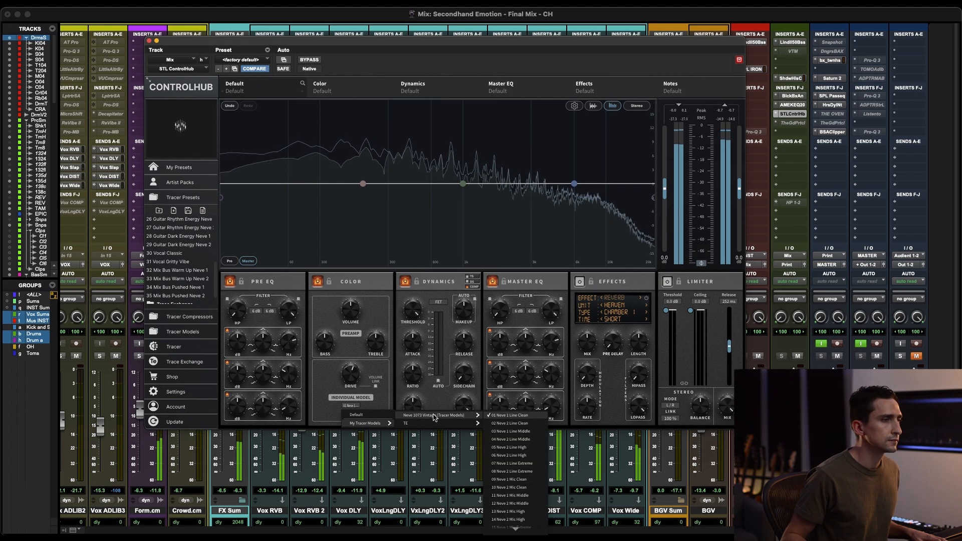
click(506, 432)
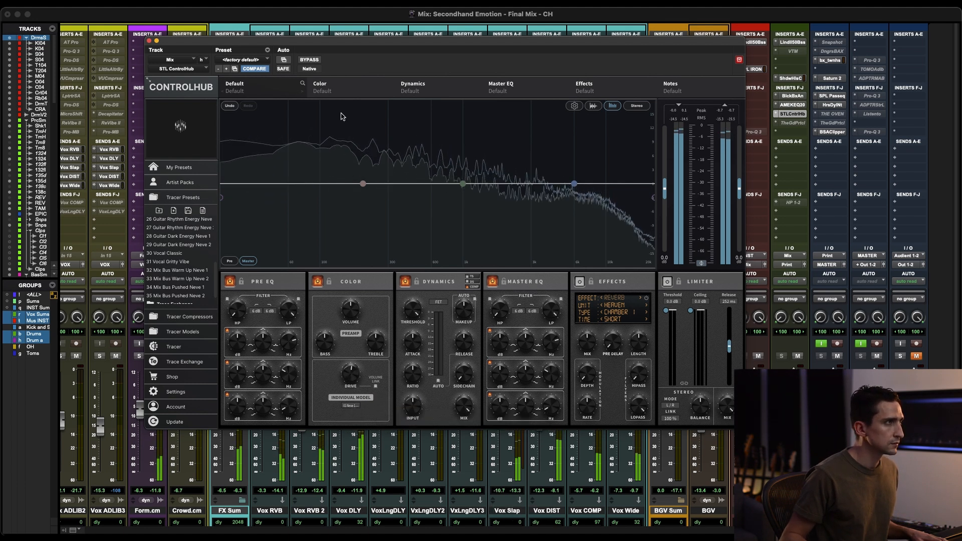
click(310, 60)
click(310, 60)
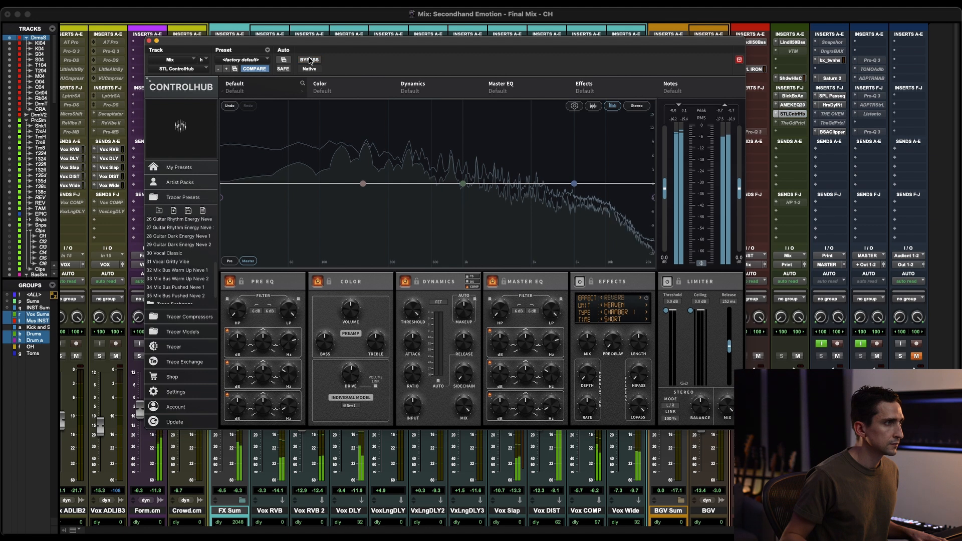
Step: Switch the Color section's tracer model to 05 Neve 1 Line High and compare it repeatedly with the plugin bypassed
click(350, 406)
mouse_move(371, 423)
mouse_move(441, 416)
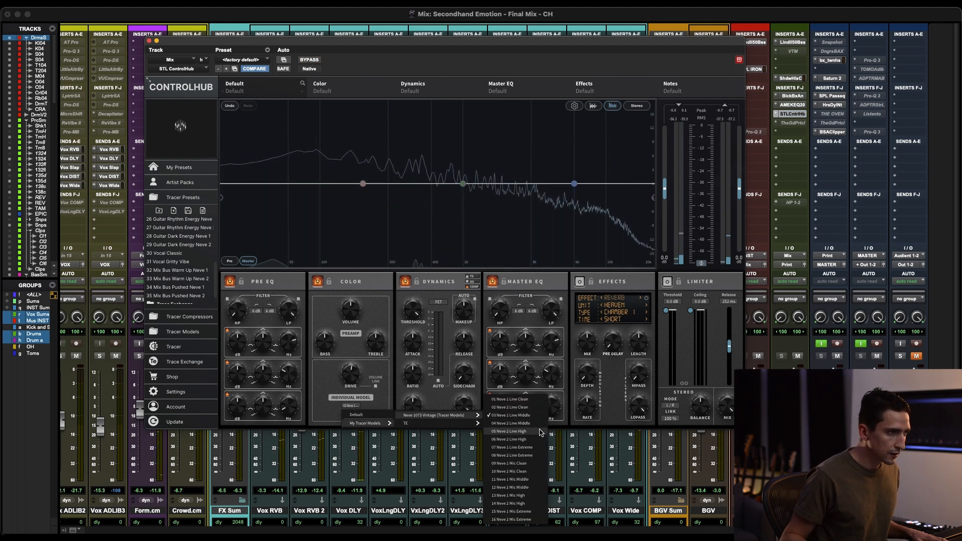
click(509, 432)
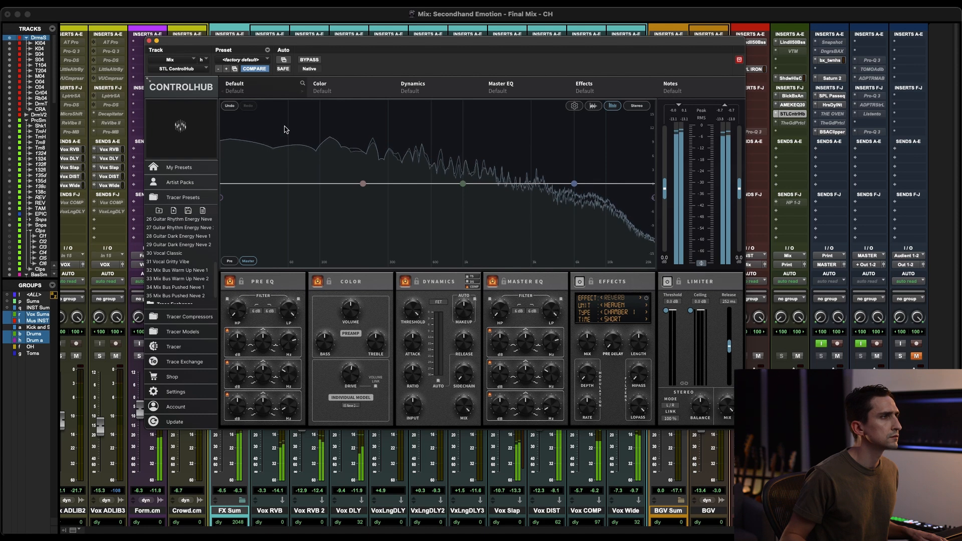
click(307, 61)
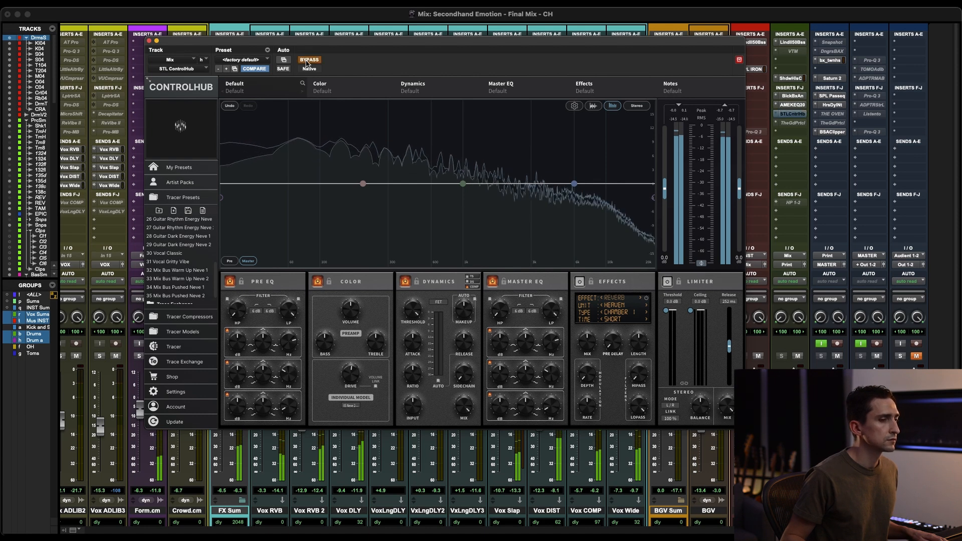
click(307, 61)
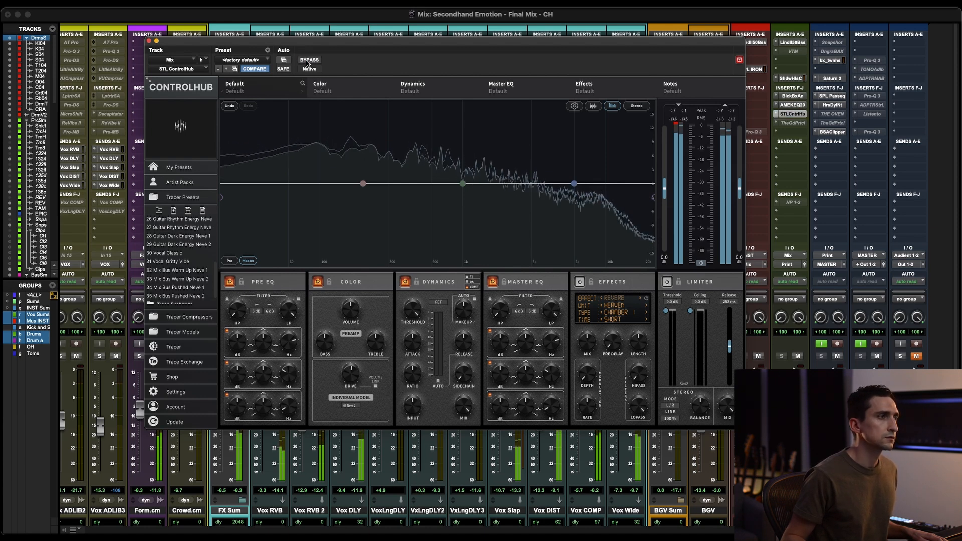
click(308, 60)
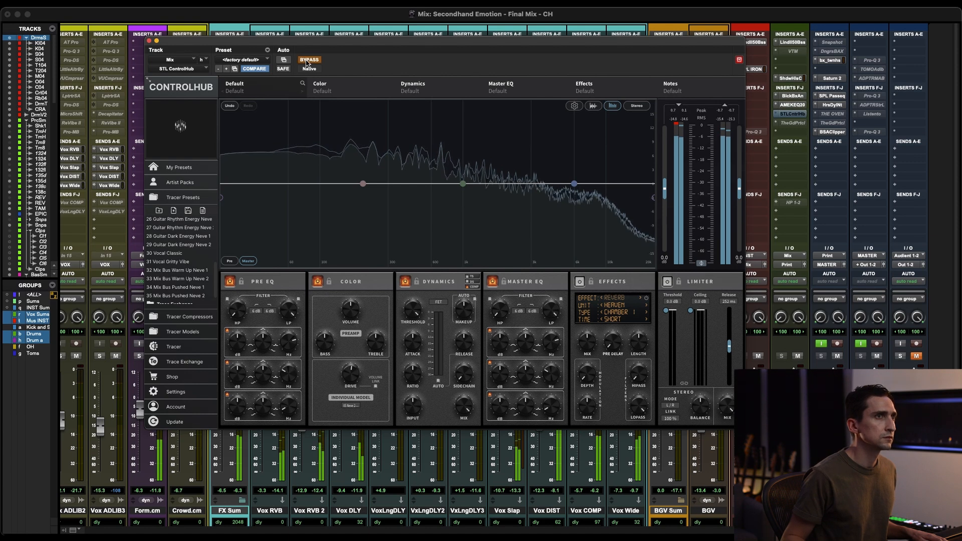
click(308, 61)
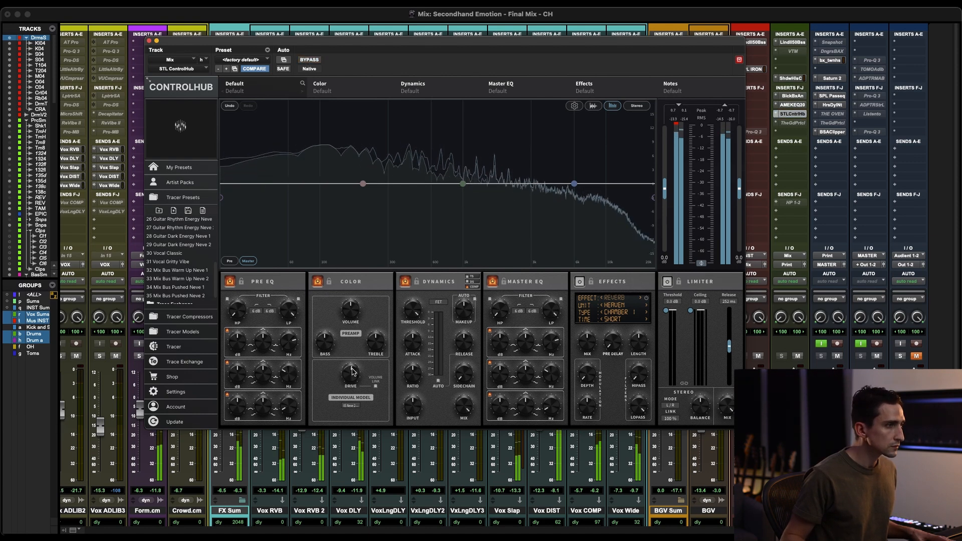
Step: Switch the Color section's tracer model to 11 Neve 1 Mic Middle and compare it with the plugin bypassed during playback
click(351, 406)
mouse_move(366, 423)
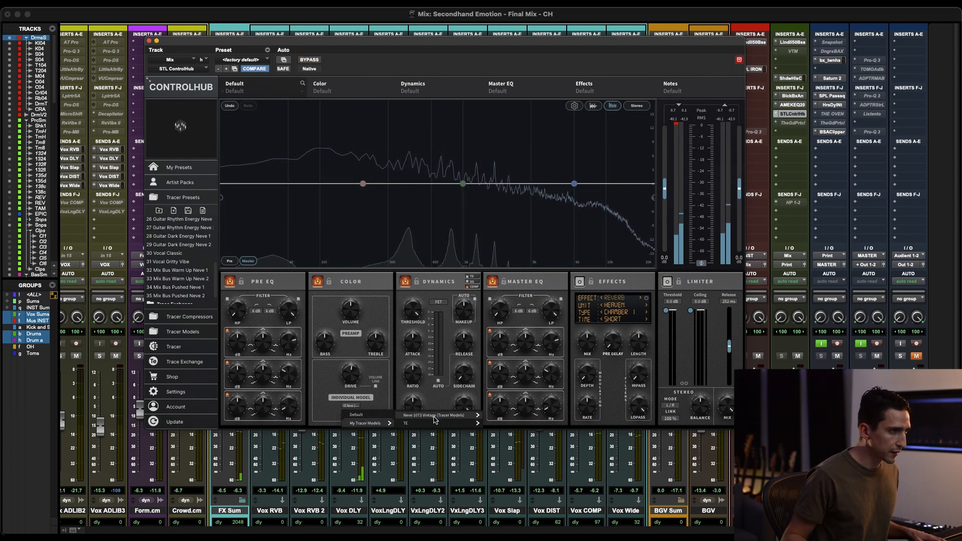
mouse_move(441, 415)
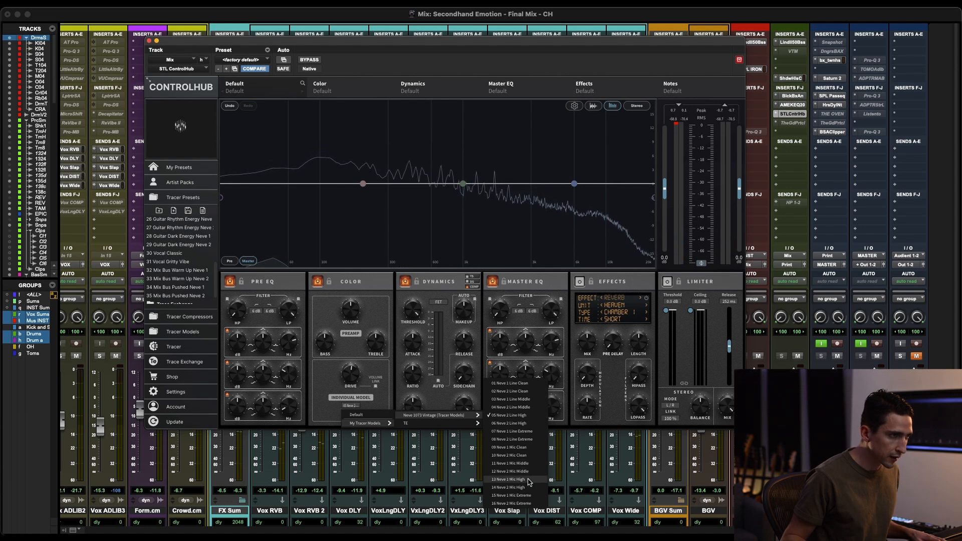
click(515, 448)
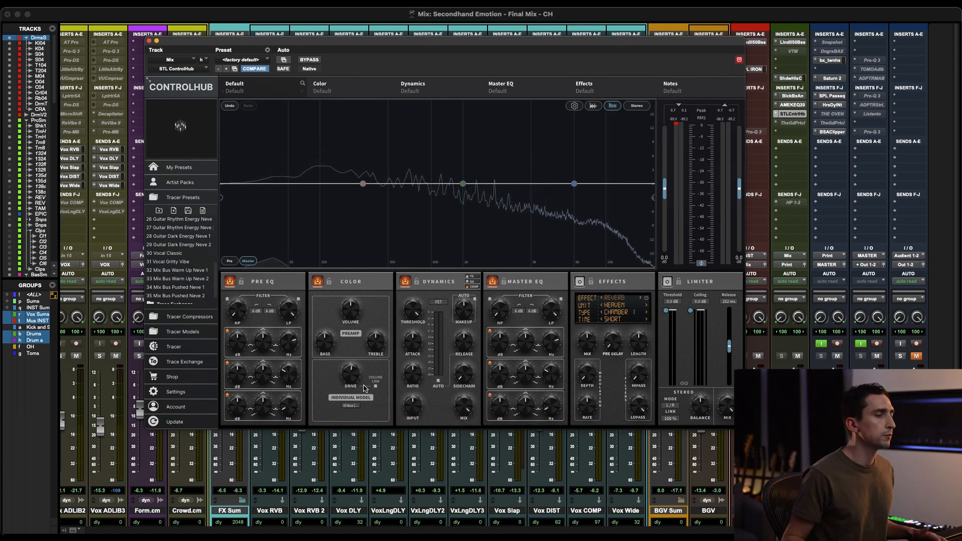
key(space)
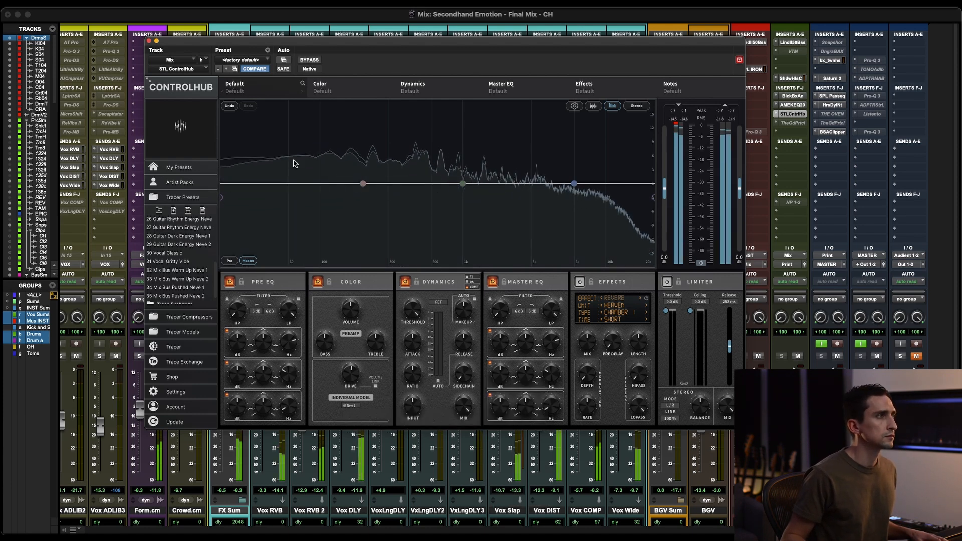
click(304, 61)
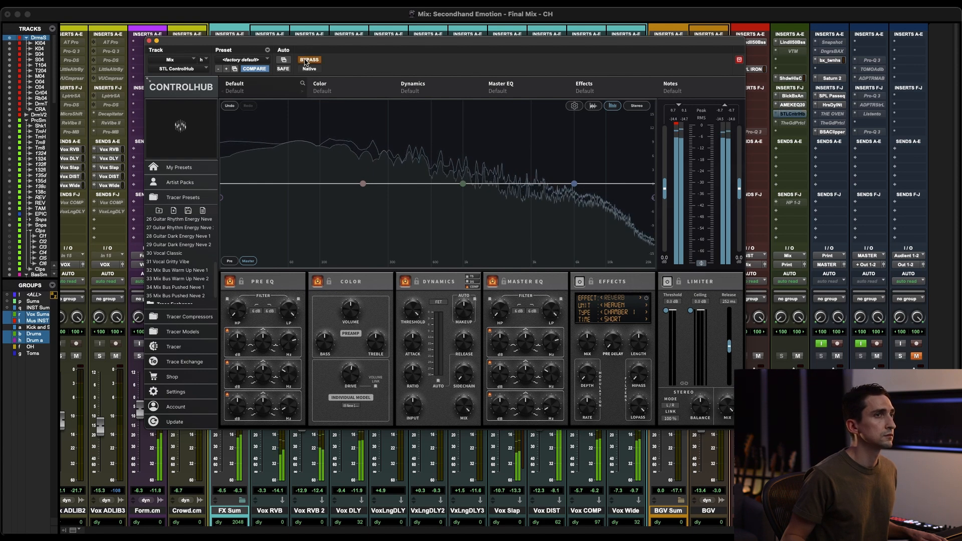
click(305, 61)
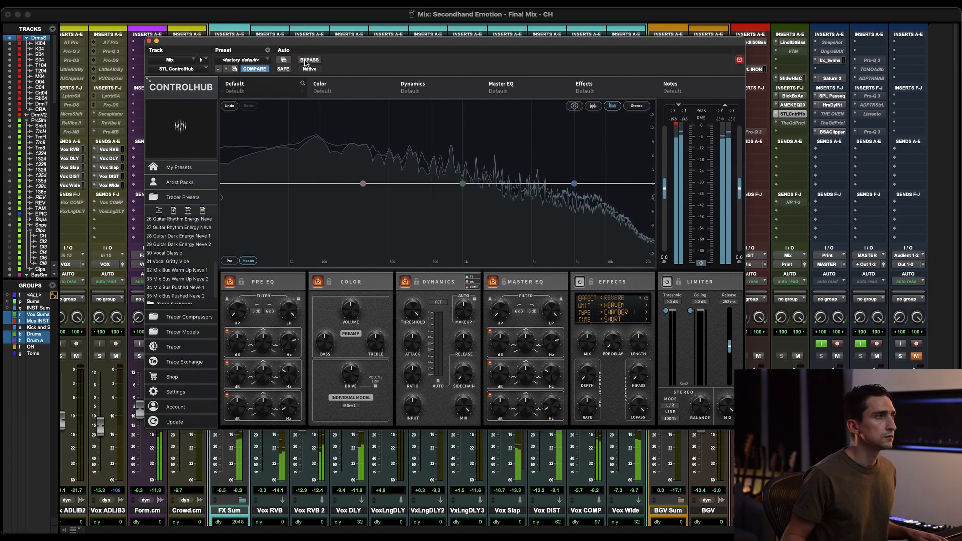
Step: Set the Color section's tracer model back to 05 Neve 1 Line High and compare it with the plugin bypassed during playback
click(351, 405)
mouse_move(371, 423)
mouse_move(410, 425)
mouse_move(434, 415)
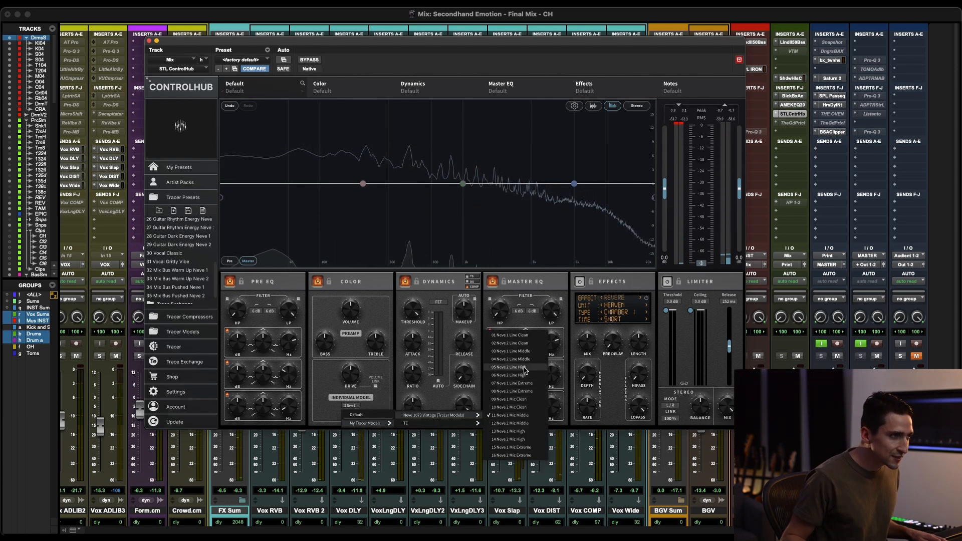
click(523, 369)
key(space)
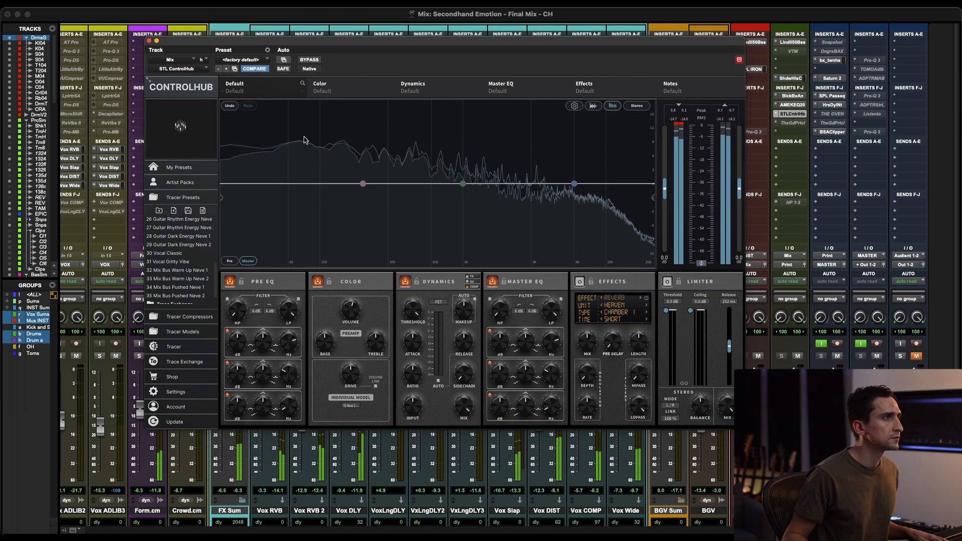
click(309, 61)
click(308, 60)
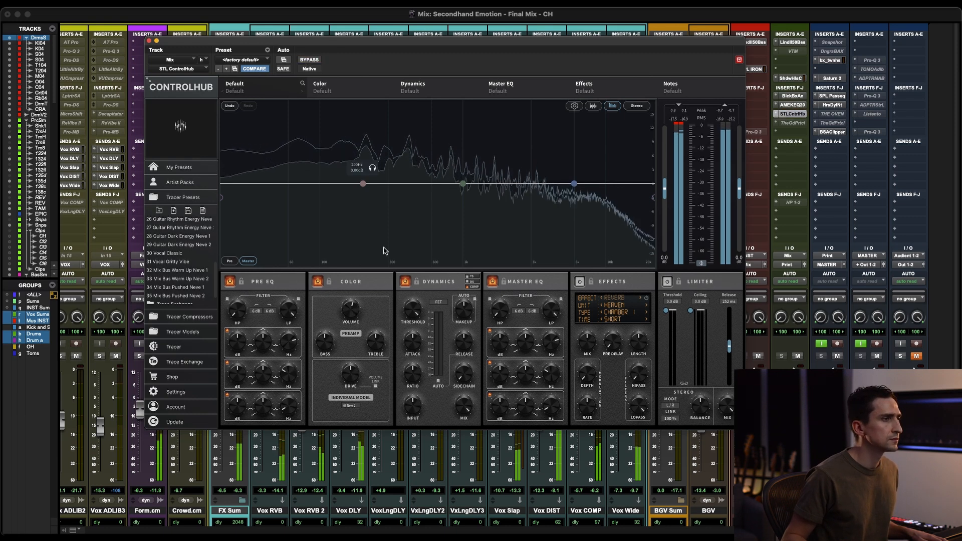
Step: Raise the preamp treble slightly in the Color section and compare the result repeatedly with the plugin bypassed
mouse_move(373, 337)
mouse_down()
mouse_move(374, 299)
mouse_move(370, 332)
mouse_up()
click(308, 60)
click(309, 60)
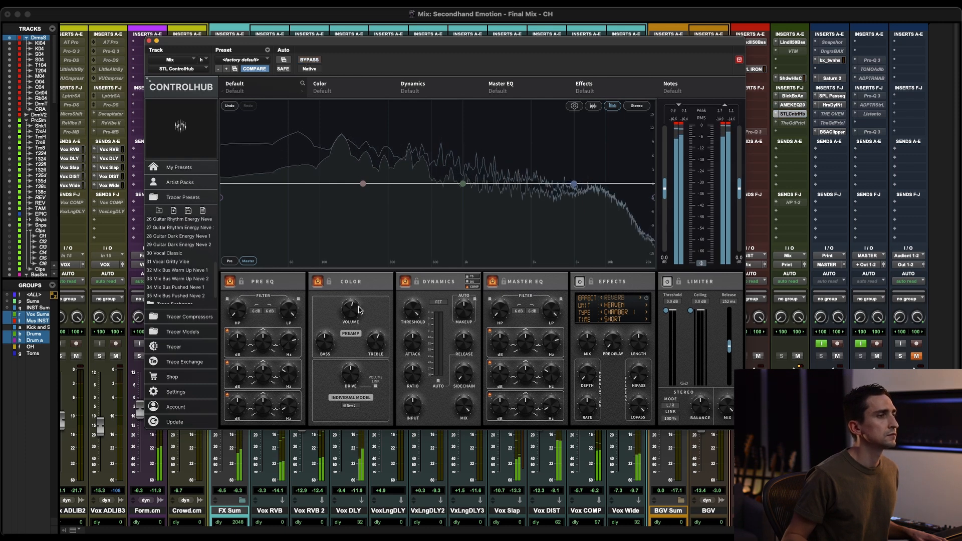
click(315, 60)
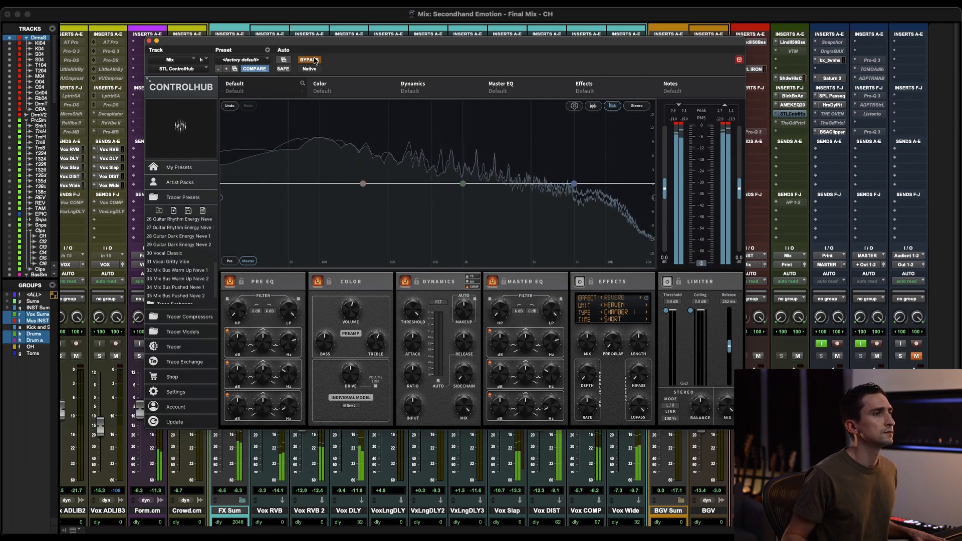
click(314, 61)
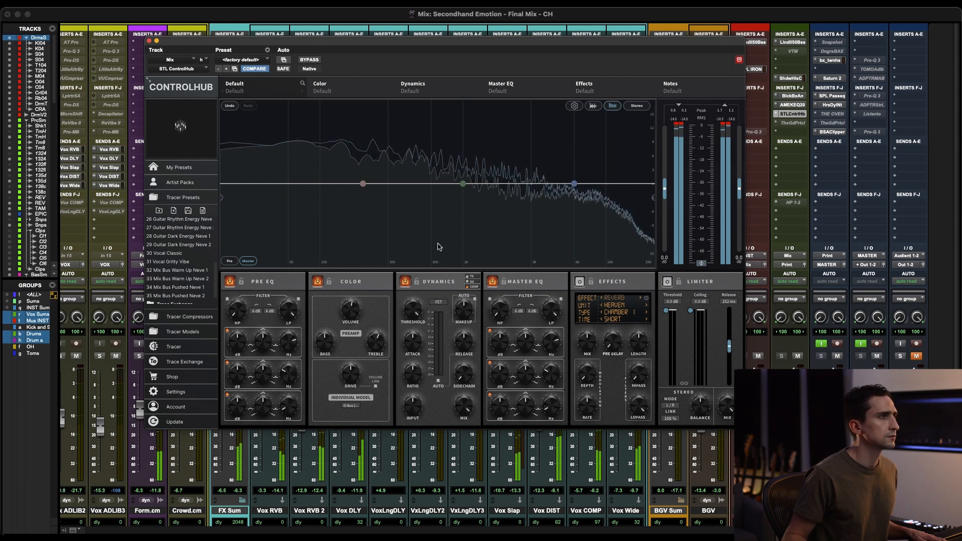
Step: Replace the FET compressor in the Dynamics section with one from My Tracer Compressors and start playback
click(438, 302)
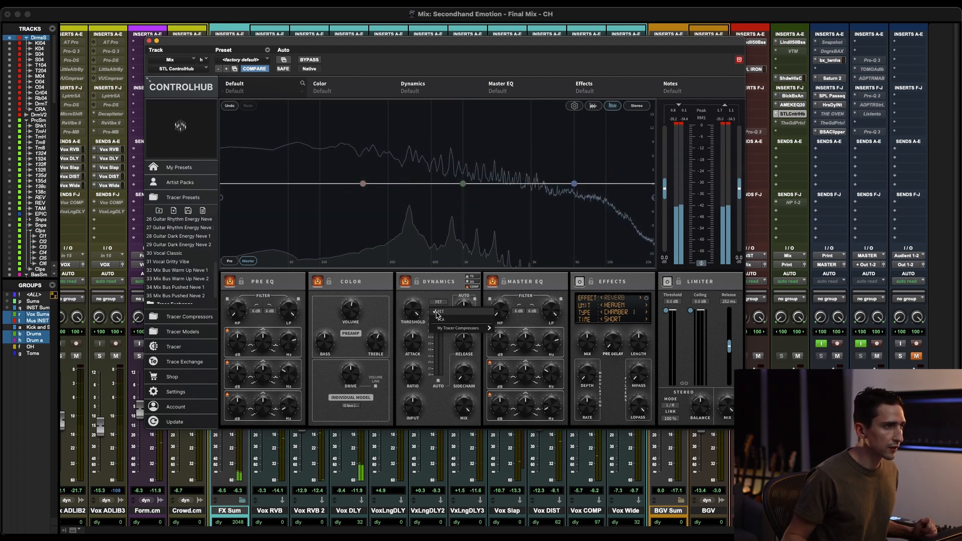
click(439, 310)
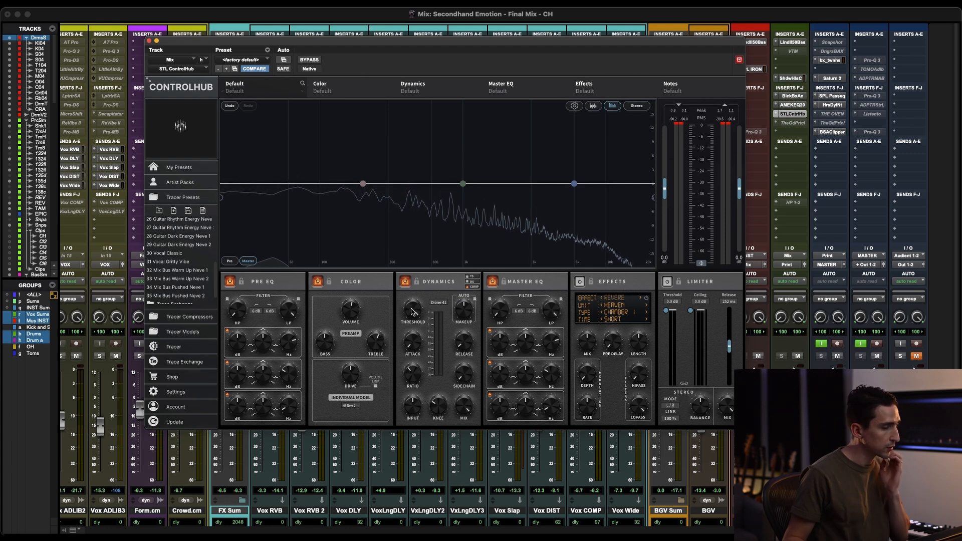
key(space)
Step: Adjust the tracer compressor's threshold in the Dynamics section and compare the result with the plugin bypassed
mouse_move(411, 309)
mouse_down()
mouse_move(412, 323)
mouse_move(413, 310)
mouse_up()
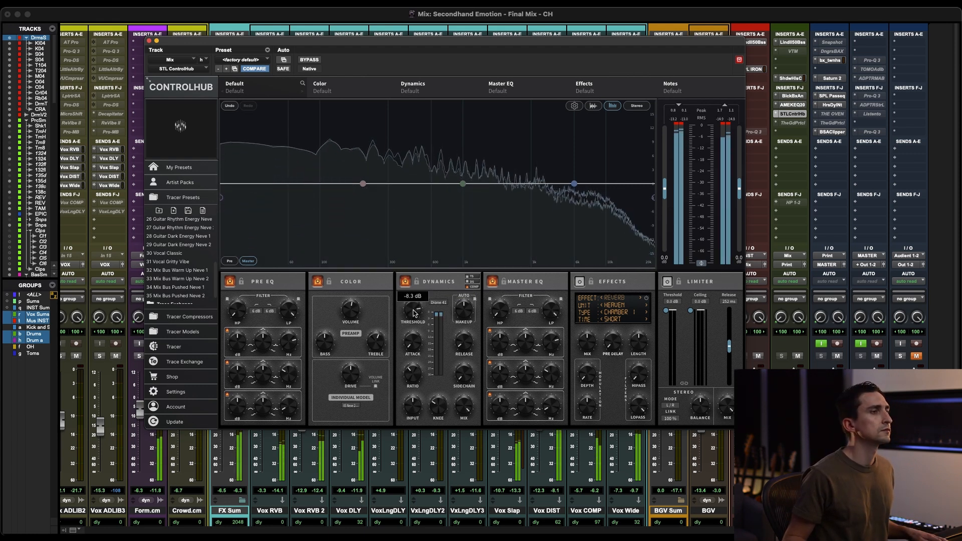
click(309, 59)
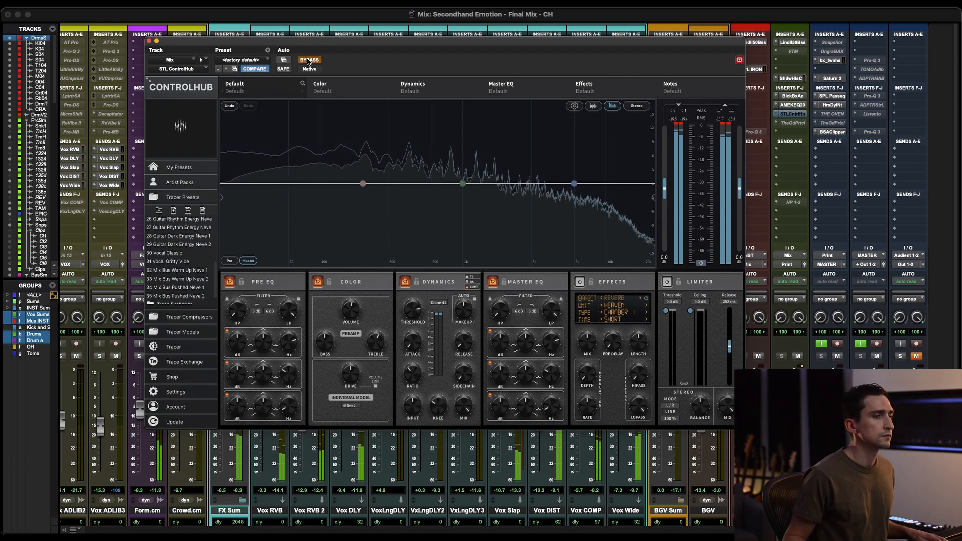
click(308, 60)
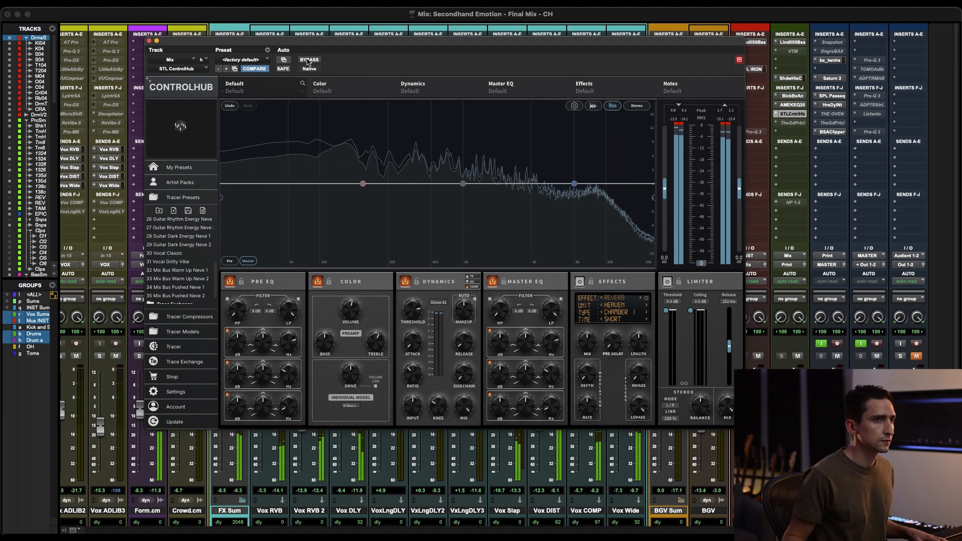
Step: Compare the tracer compressor with the plugin bypassed, and load the 32 Mix Bus Warm Up Neve 1 tracer preset for playback
click(308, 60)
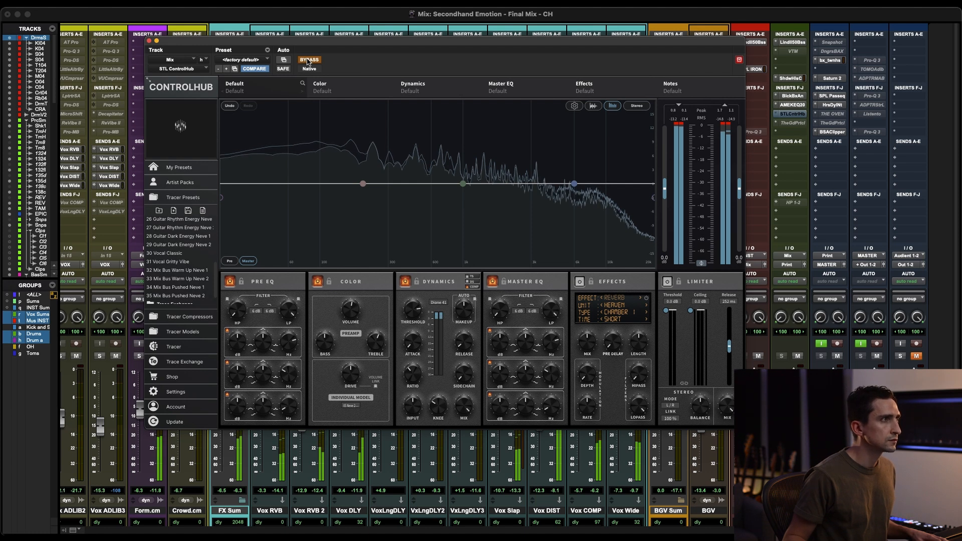
click(308, 60)
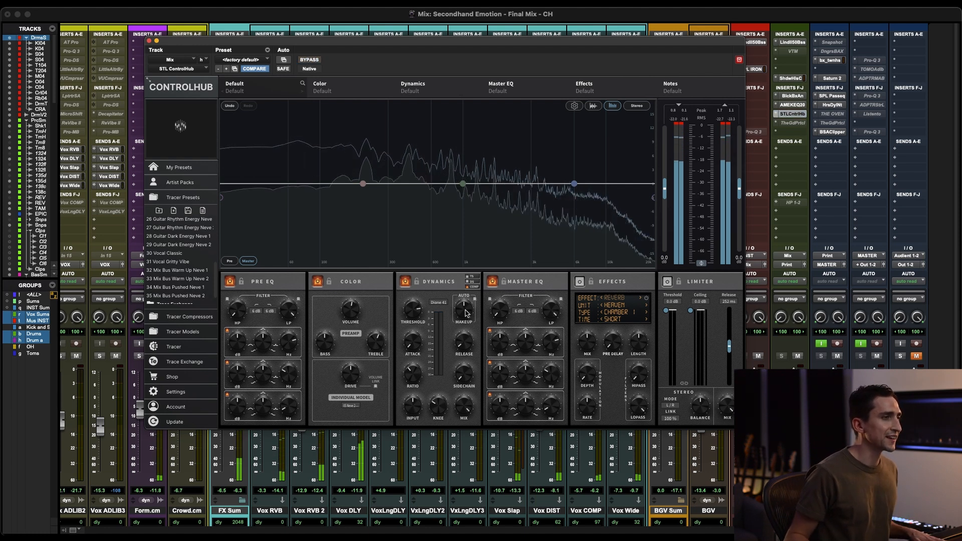
scroll(159, 287, down, 2)
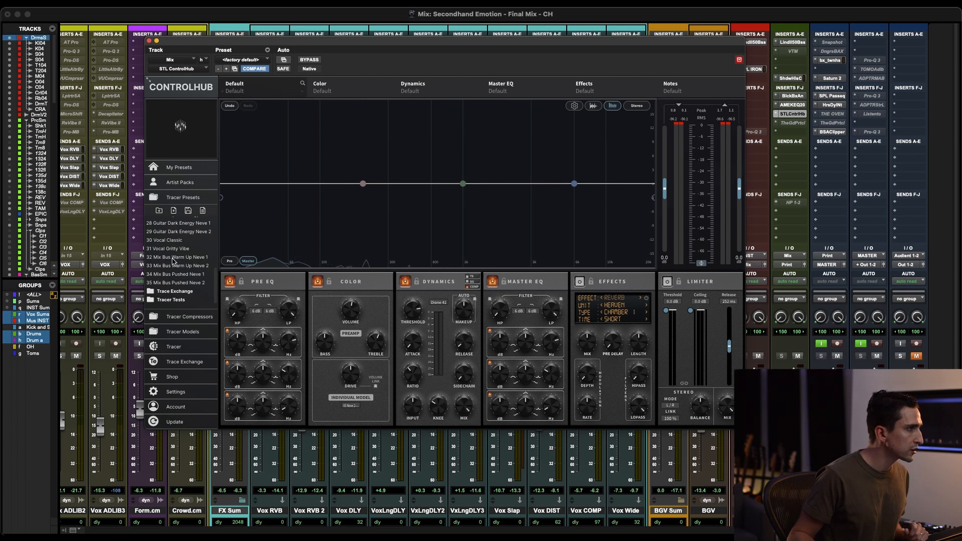
click(202, 258)
key(space)
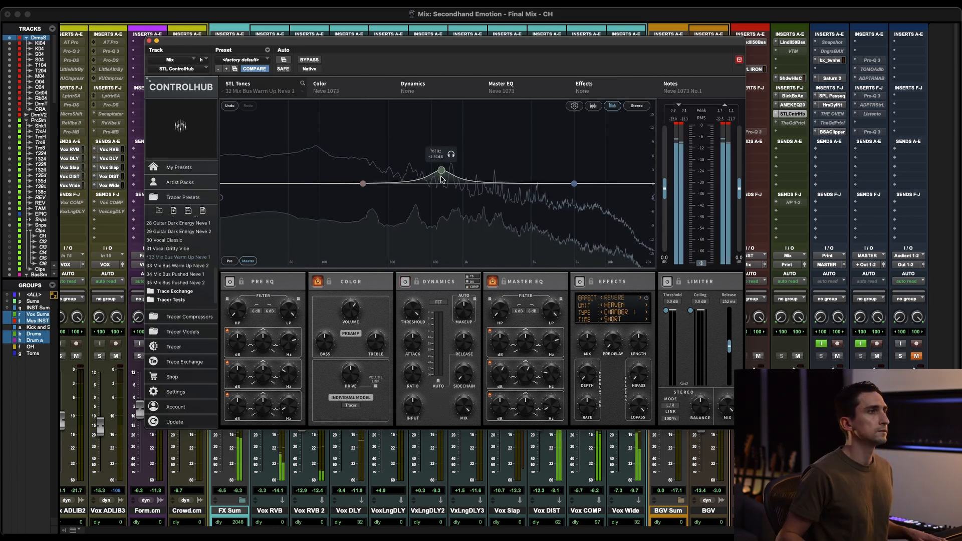
Step: Try a broad Master EQ boost at about 771 Hz and reset the mid band to flat
mouse_move(441, 171)
mouse_down()
mouse_move(439, 183)
mouse_move(432, 135)
mouse_move(439, 184)
mouse_up()
key(space)
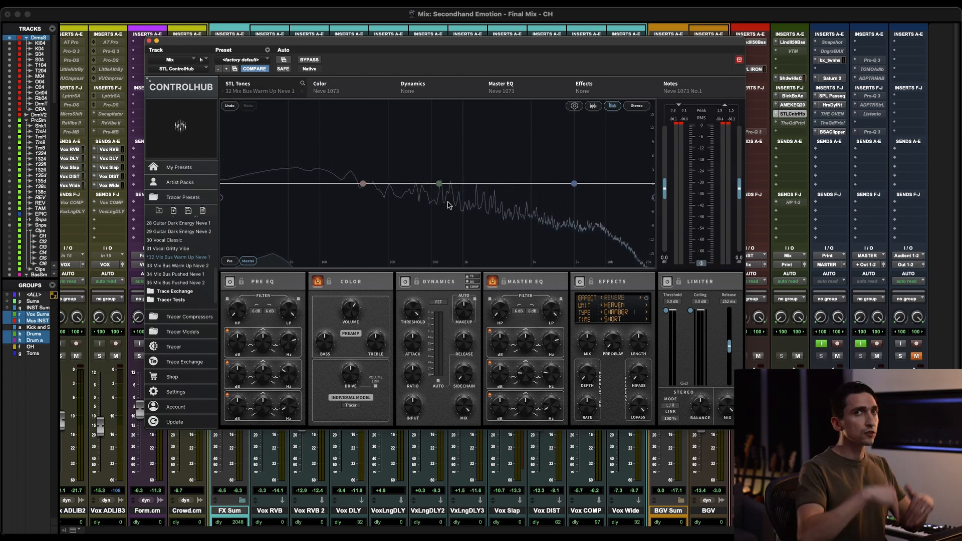
drag(439, 183, 448, 161)
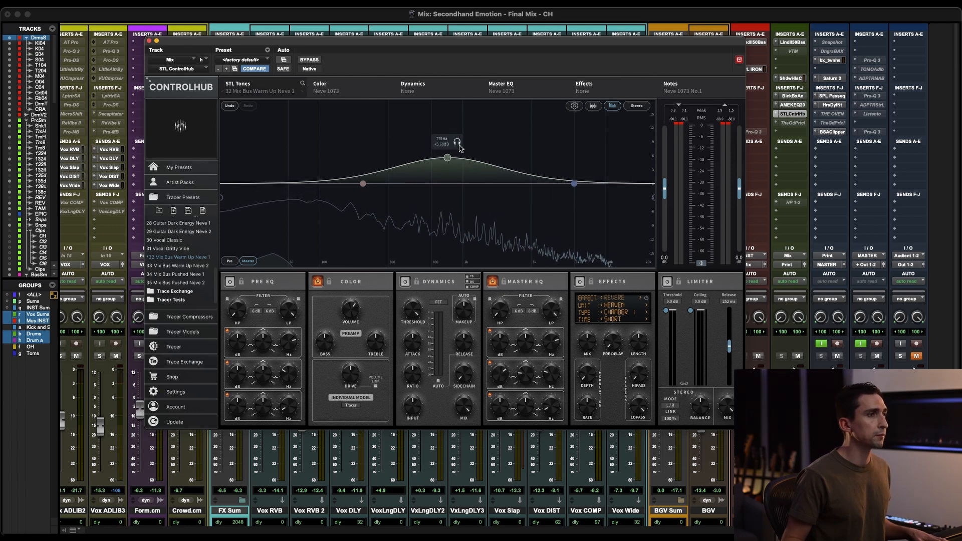
double_click(448, 158)
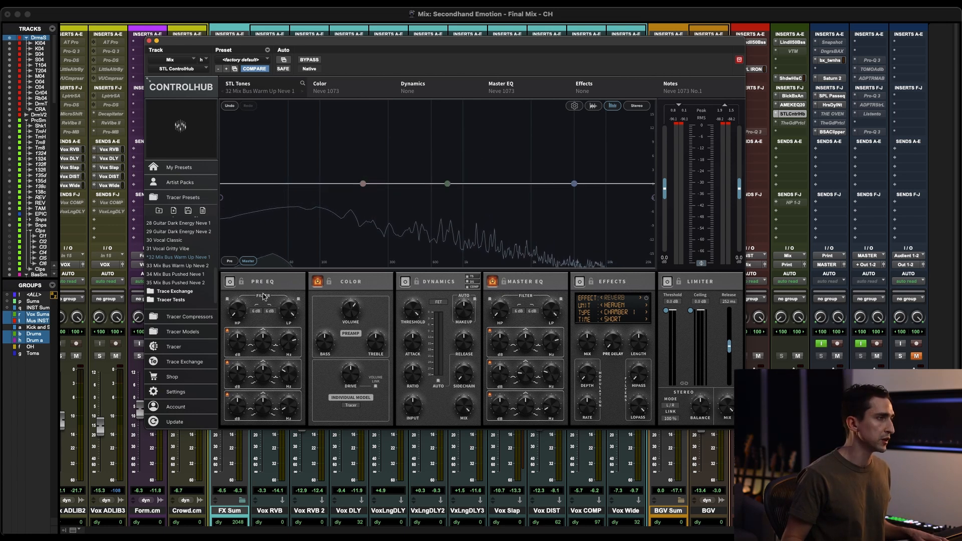
Step: Enable the Pre EQ and boost its mid band on the EQ graph during playback
key(space)
click(230, 261)
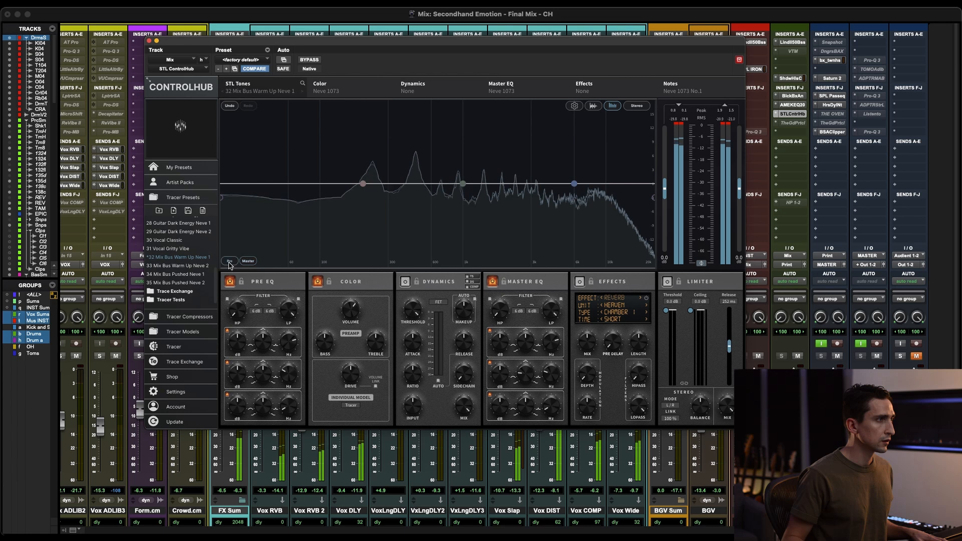
mouse_move(462, 184)
mouse_down()
mouse_move(454, 170)
mouse_move(473, 126)
mouse_move(459, 170)
mouse_up()
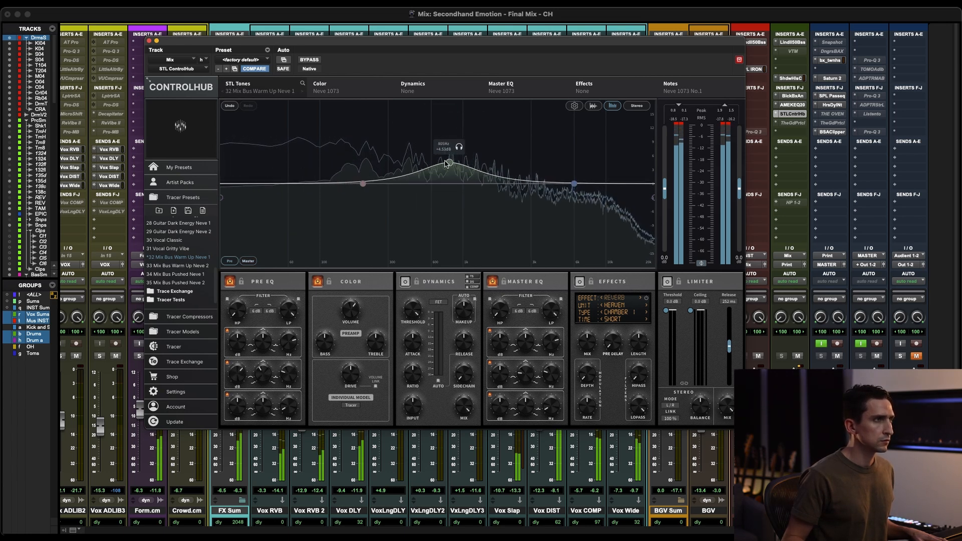
drag(436, 160, 427, 159)
Step: Compare the boosted Pre EQ on the mix bus twice with the plugin bypassed
click(315, 61)
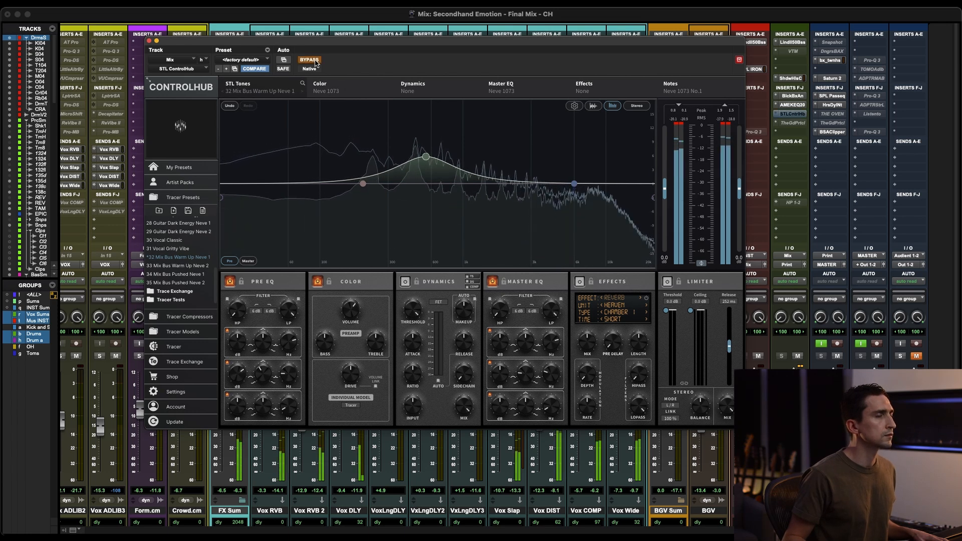
click(315, 61)
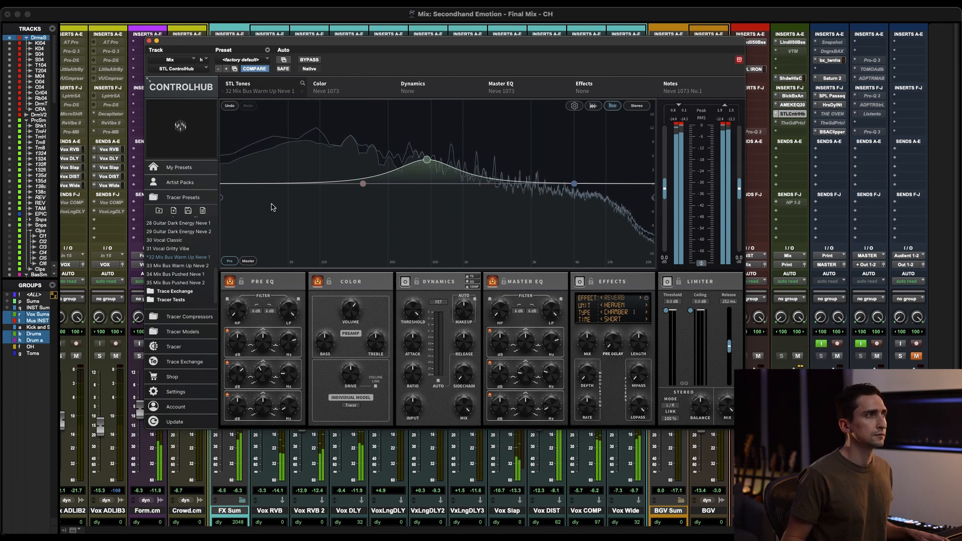
click(309, 61)
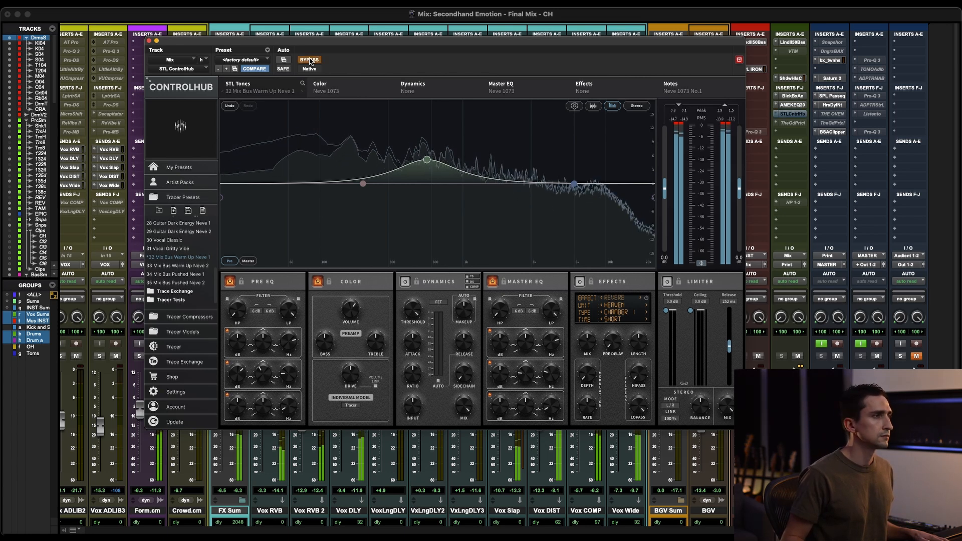
click(310, 60)
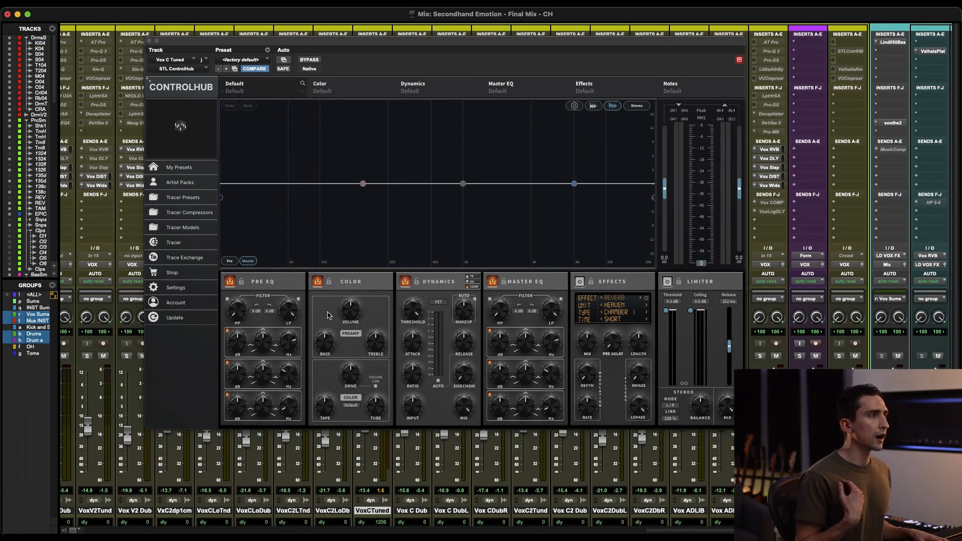
Step: Solo the Vox C Tuned track and set its ControlHub Color model to 11 Neve 1 Mix Middle
key(shift+s)
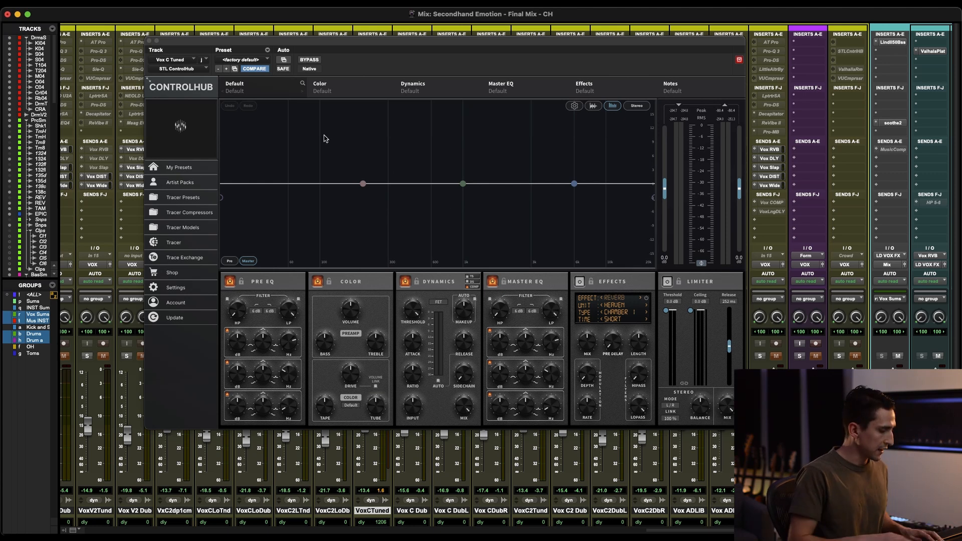
key(super+w)
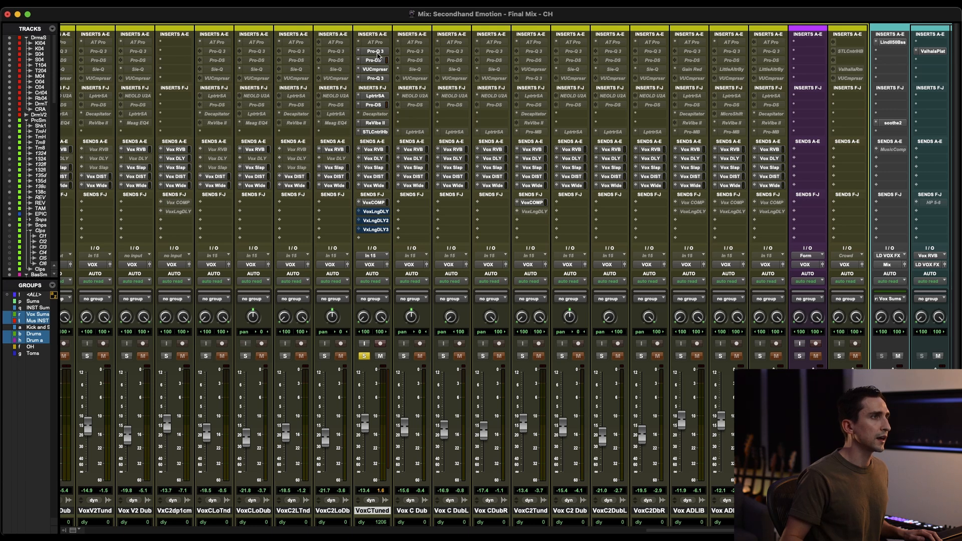
key(ctrl+alt+super+w)
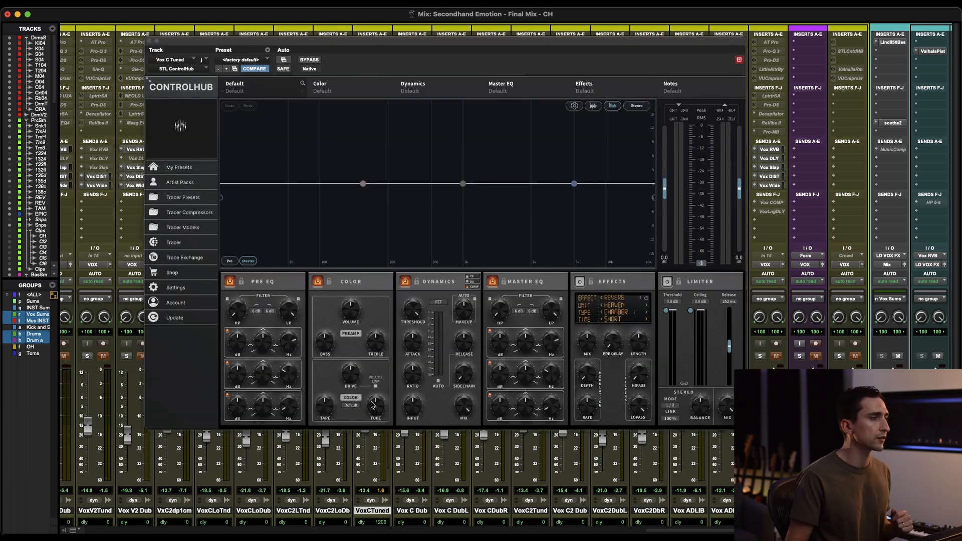
click(350, 406)
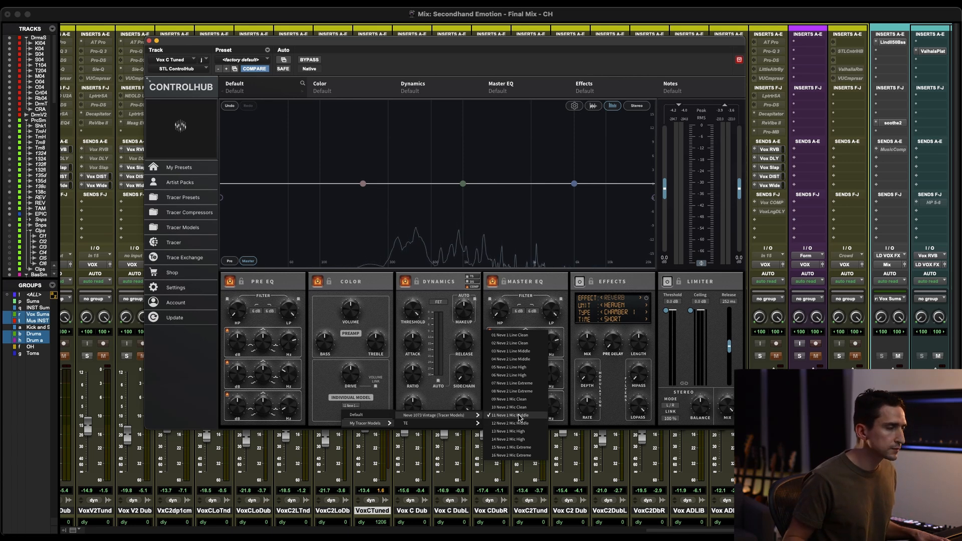
click(519, 416)
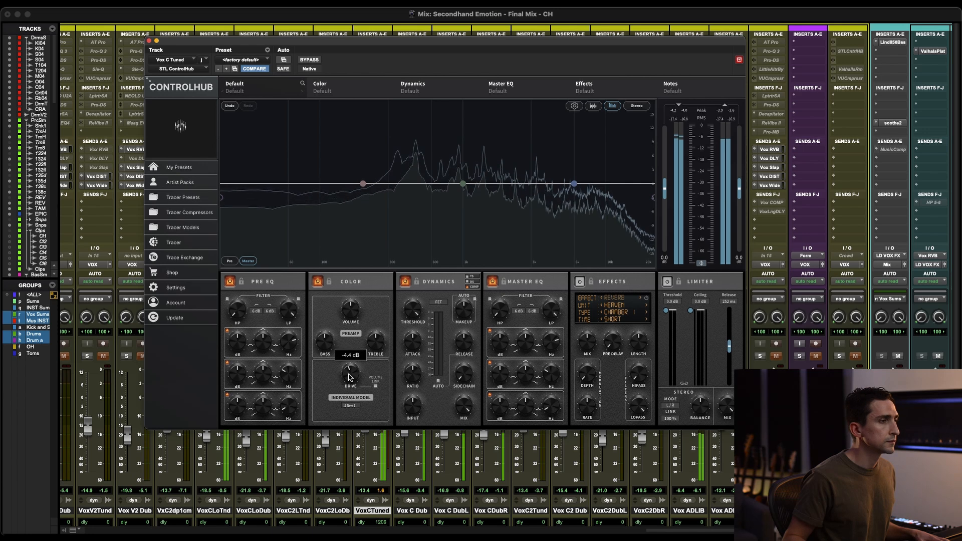
Step: Audition another Neve 1073 Vintage tracer model in the vocal's Color section and slightly raise the Master EQ's mid band
click(351, 406)
mouse_move(373, 424)
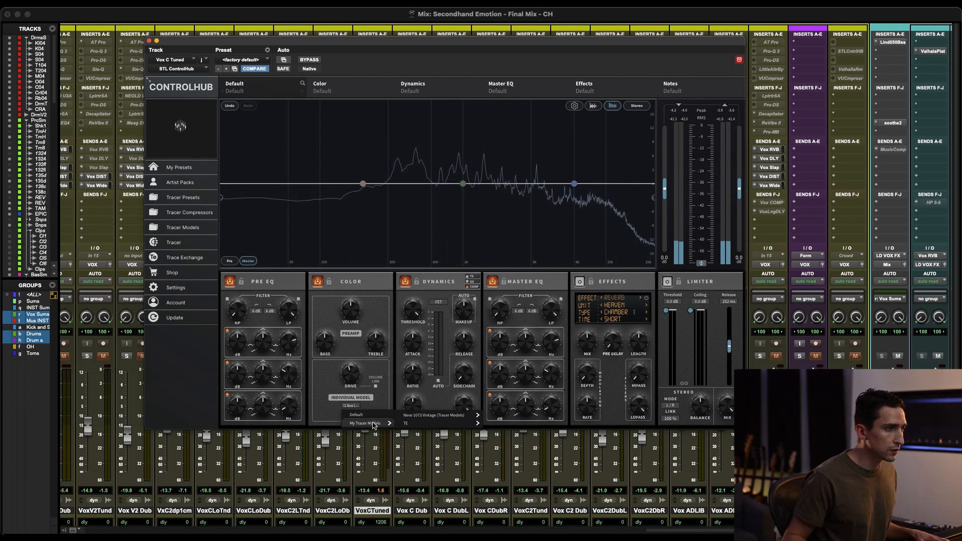
mouse_move(434, 416)
click(512, 410)
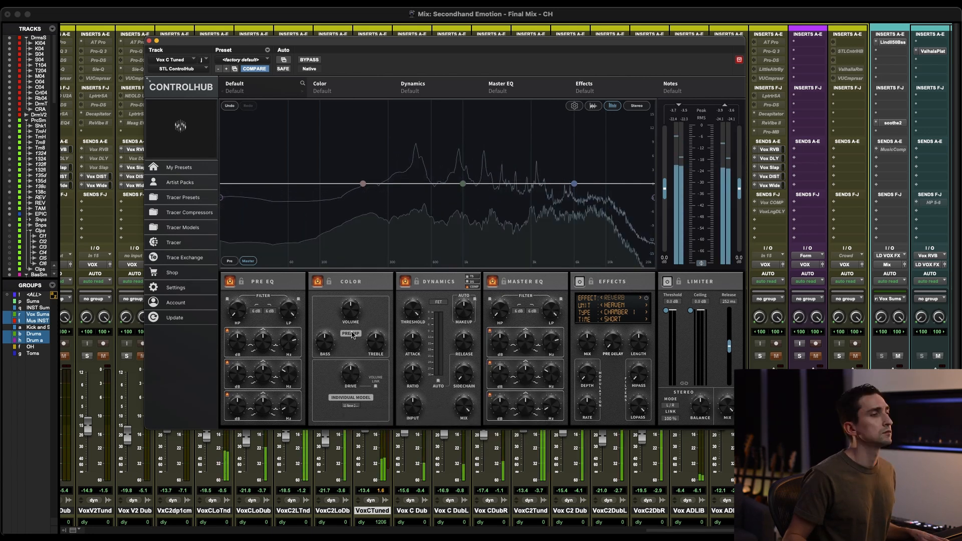
mouse_move(350, 374)
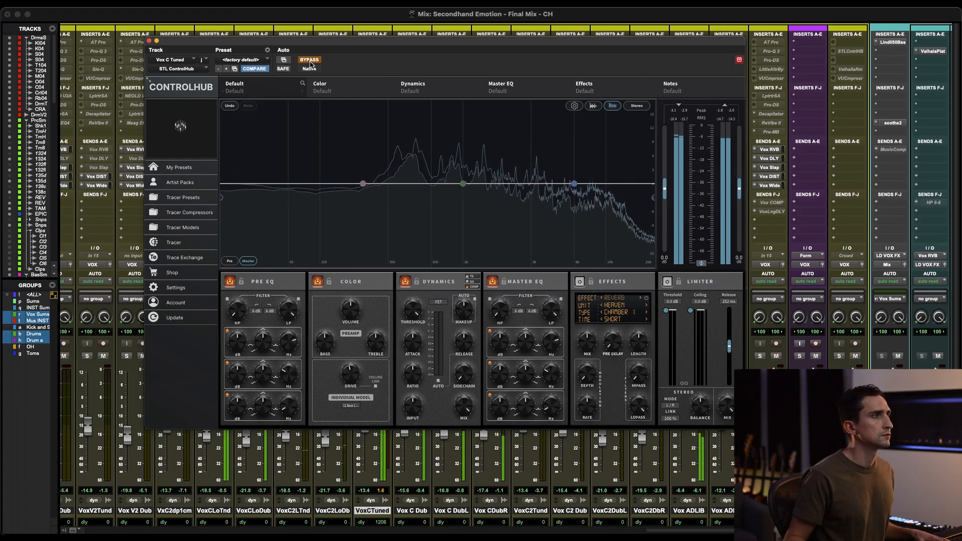
drag(462, 184, 455, 177)
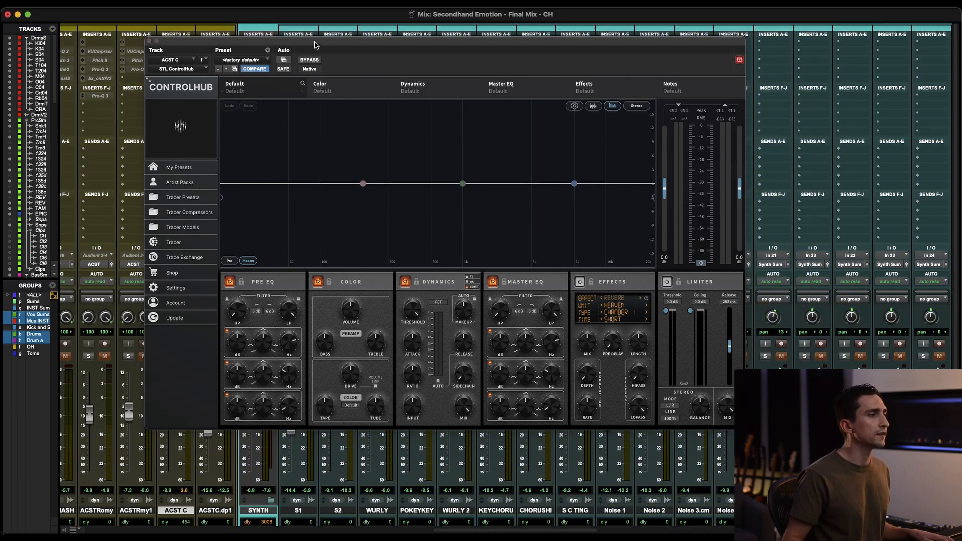
Step: Switch to the Edit window with ControlHub open on the ACST C track and play the acoustic part
key(super+equal)
scroll(391, 443, up, 5)
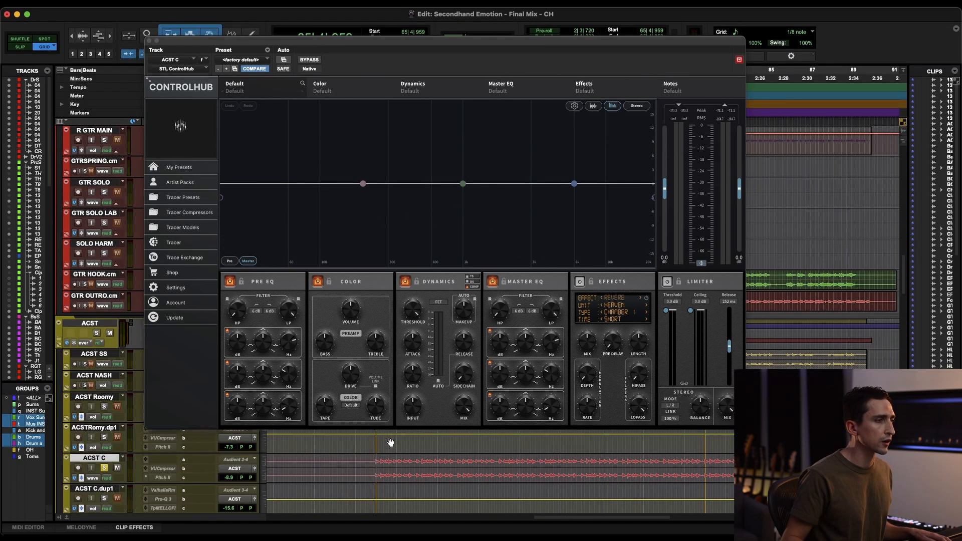
key(space)
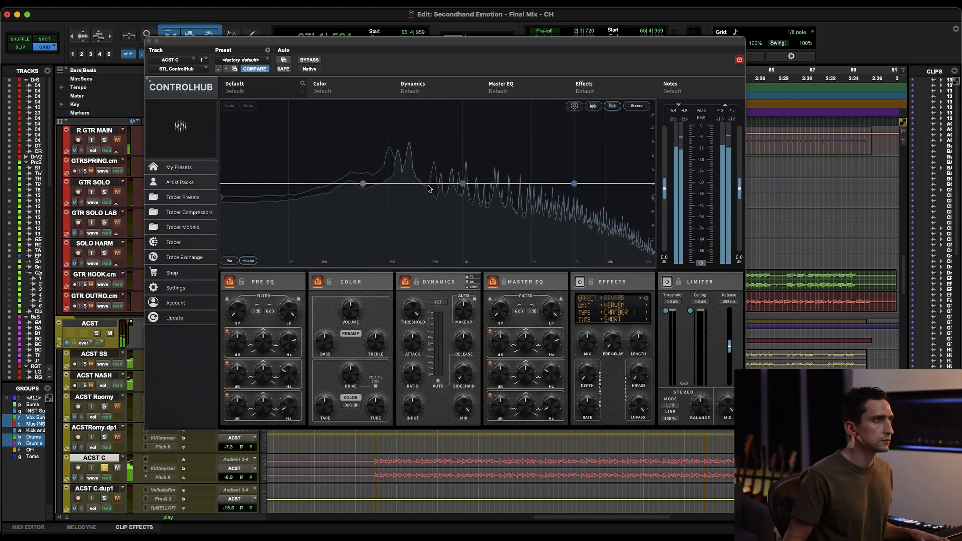
Step: Load the 28 Guitar Dark Energy Neve 1 tracer preset on ACST C and compare it with the plugin bypassed
click(203, 199)
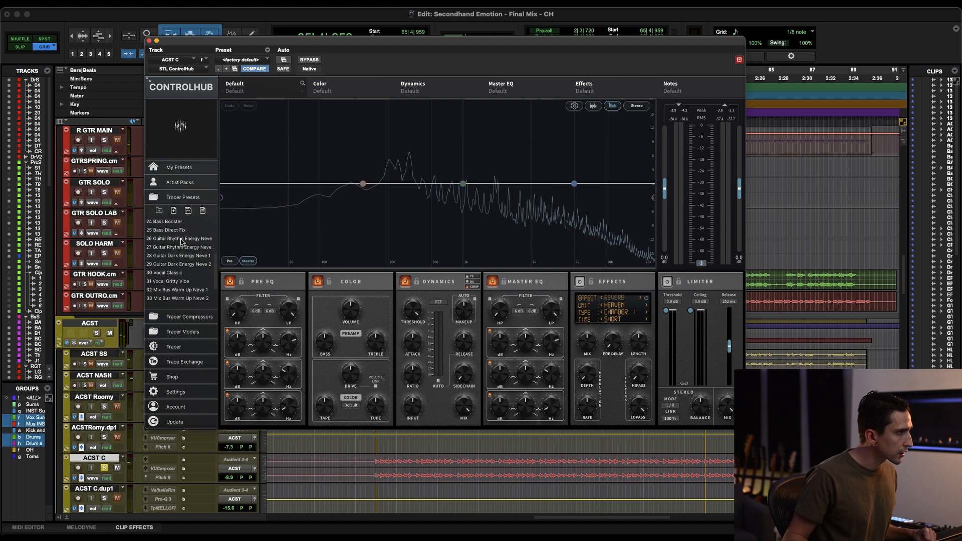
scroll(181, 241, up, 2)
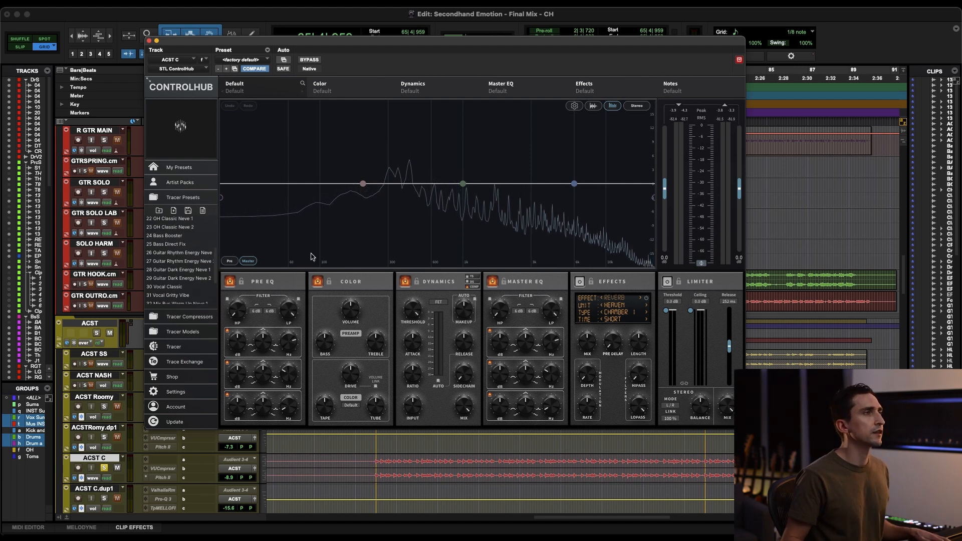
click(314, 59)
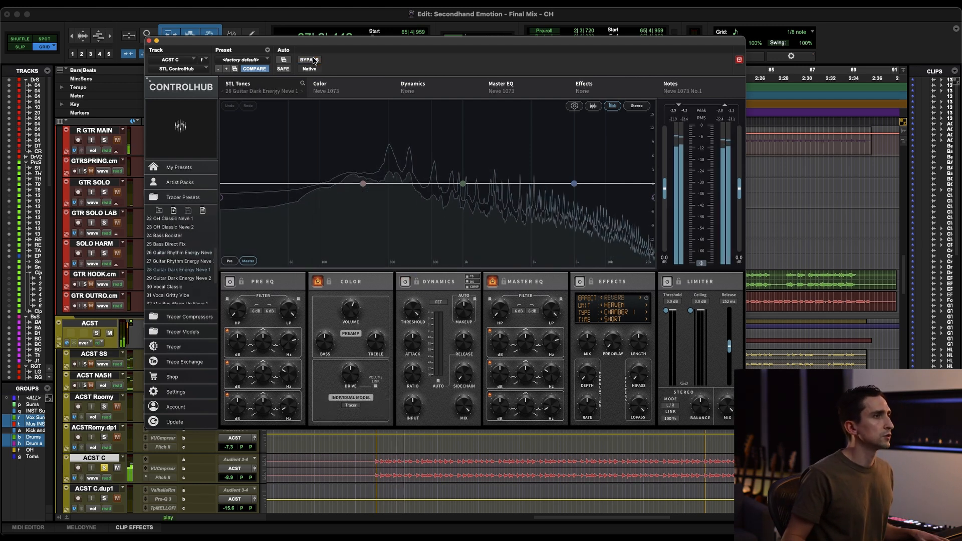
Step: Boost the Master EQ's mid band slightly on ACST C and compare the result with solo toggled and the plugin bypassed
drag(463, 183, 446, 159)
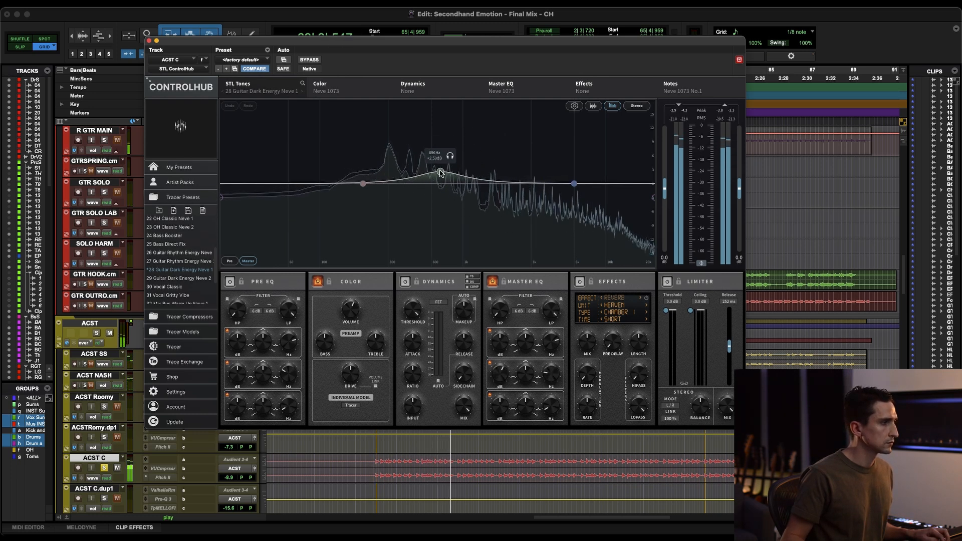
key(shift+s)
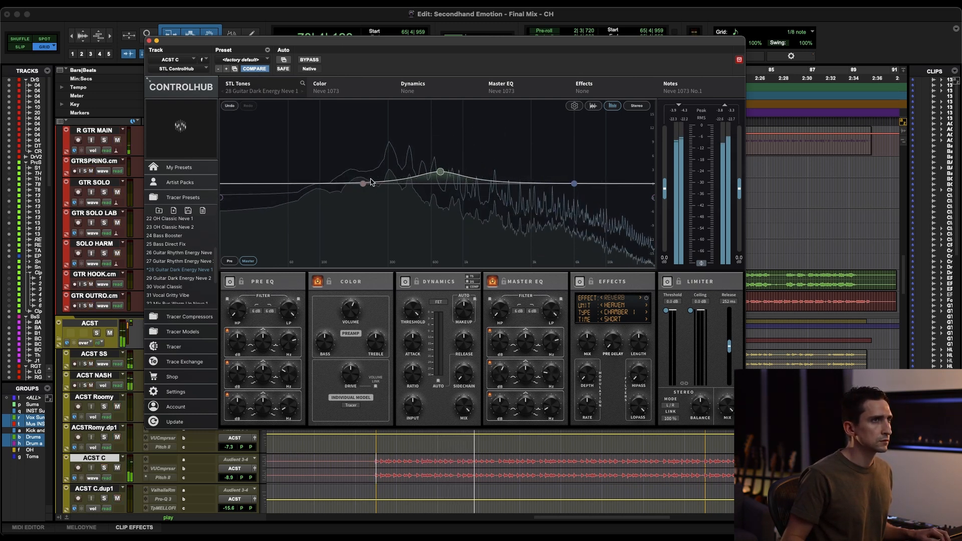
key(shift+s)
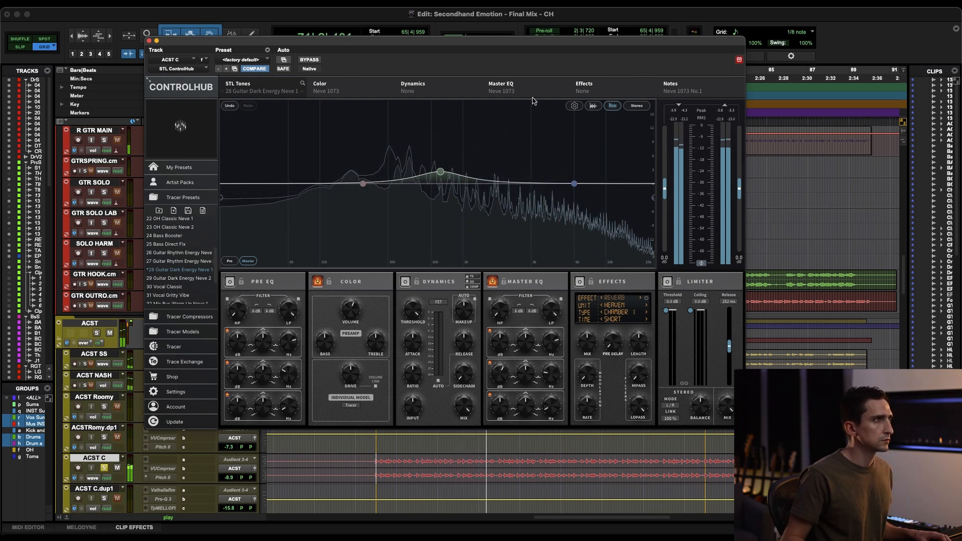
click(308, 61)
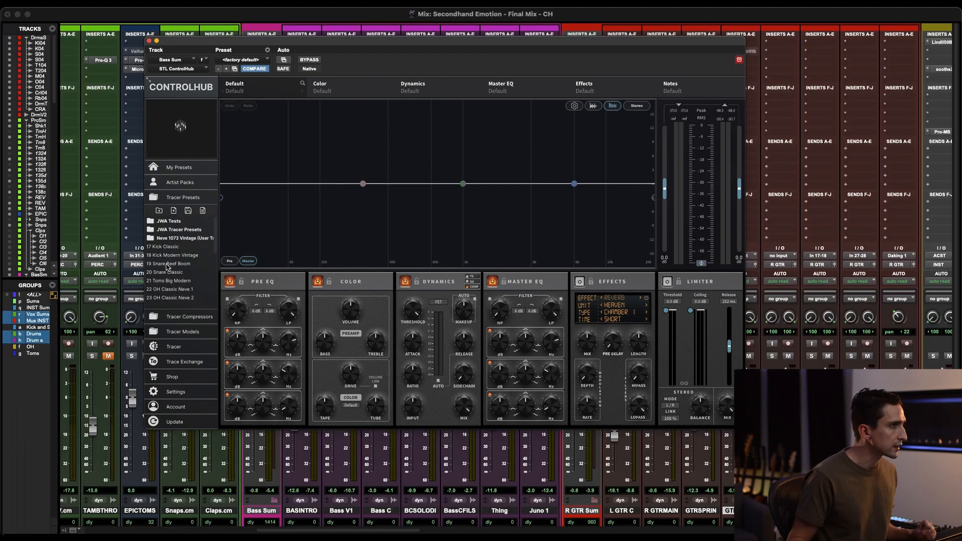
Step: Load the 24 Bass Booster tracer preset on the Bass Sum track and start playback
click(168, 241)
click(177, 239)
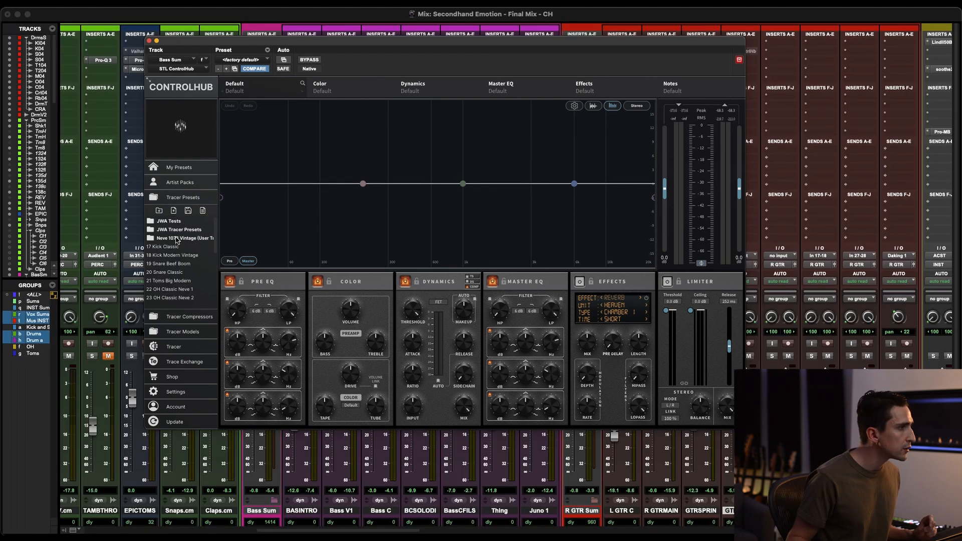
scroll(179, 277, down, 3)
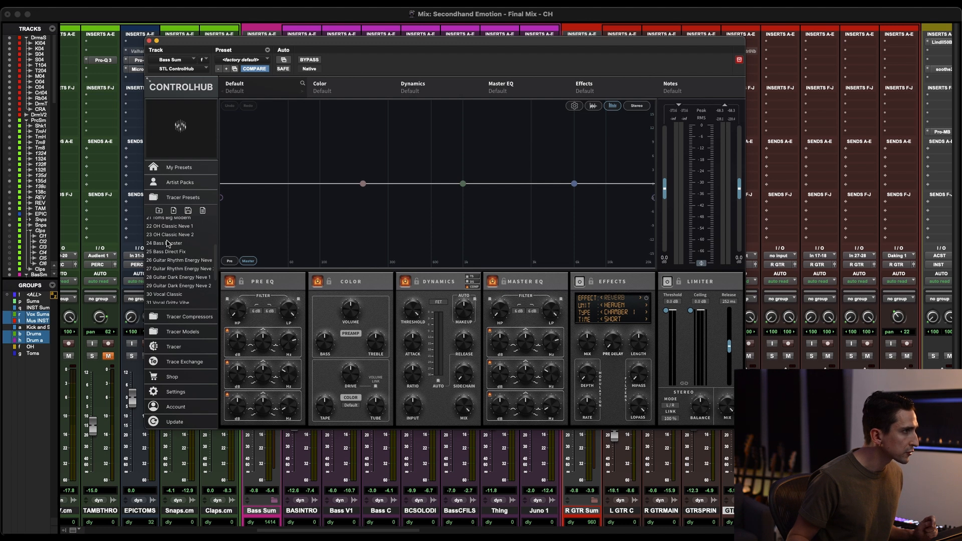
click(190, 246)
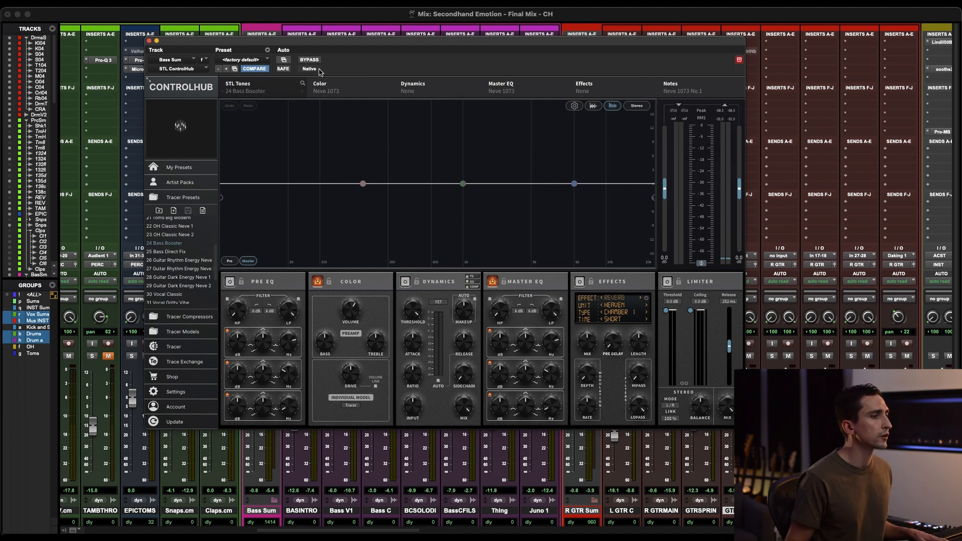
key(space)
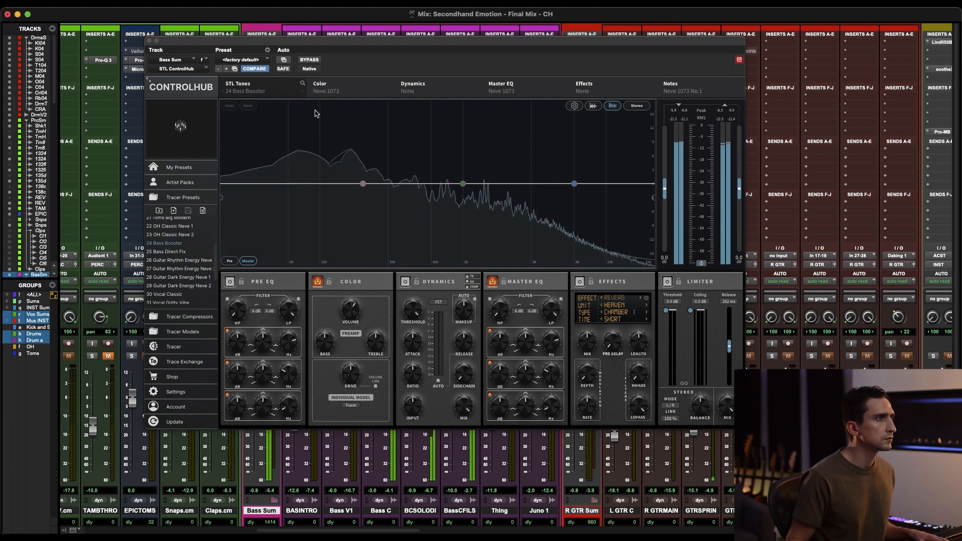
Step: Compare the 24 Bass Booster preset on the Bass Sum track with the plugin bypassed during playback
click(310, 60)
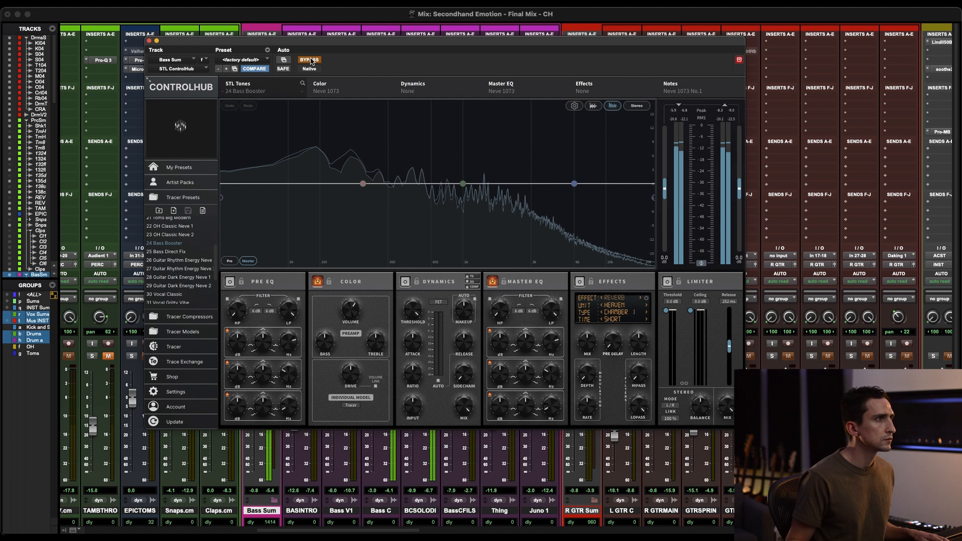
click(310, 60)
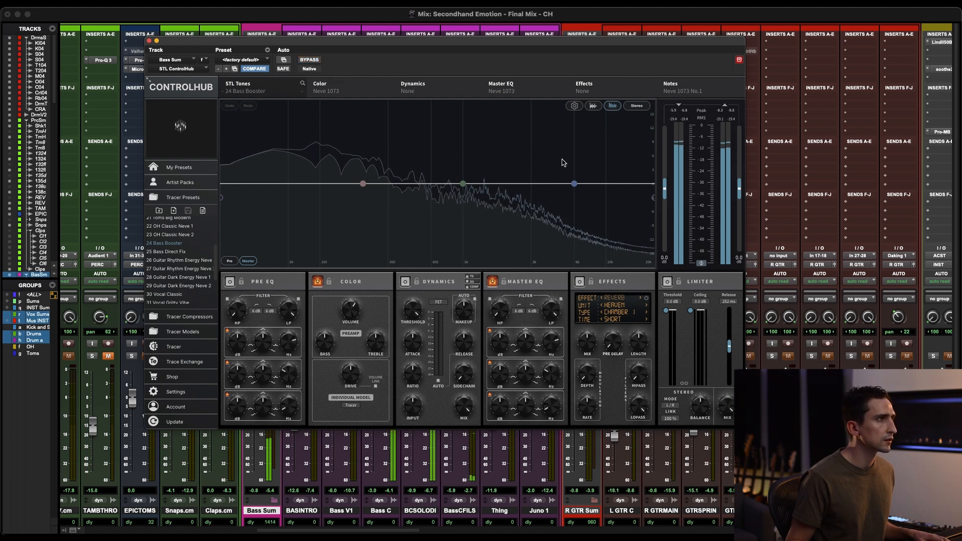
click(311, 60)
click(311, 60)
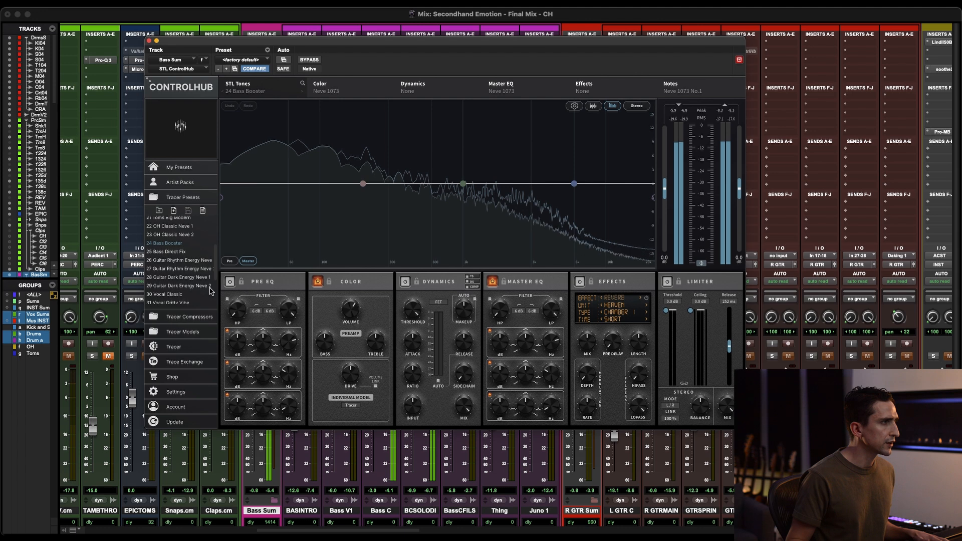
Step: Load the 25 Bass Direct Fix tracer preset on the Bass Sum track and compare it with the plugin bypassed
click(171, 252)
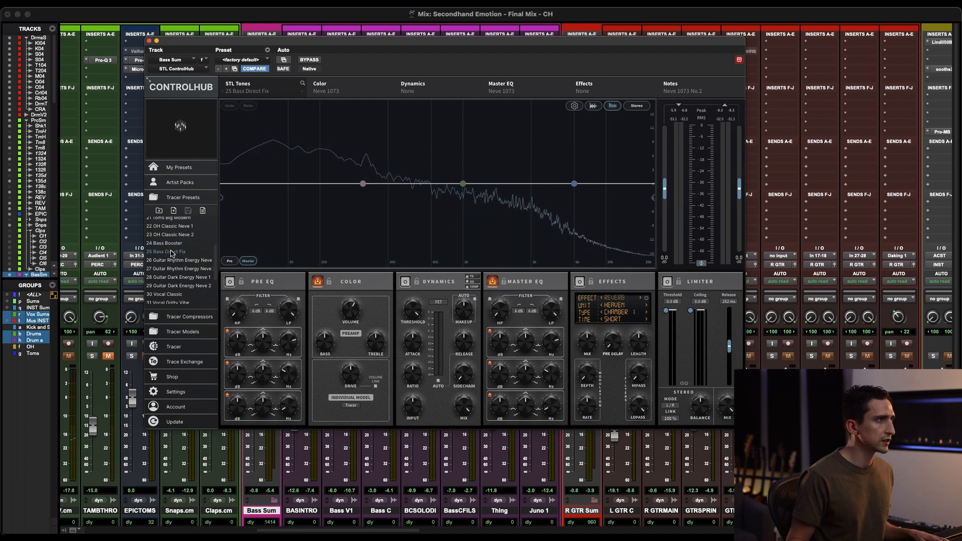
click(309, 60)
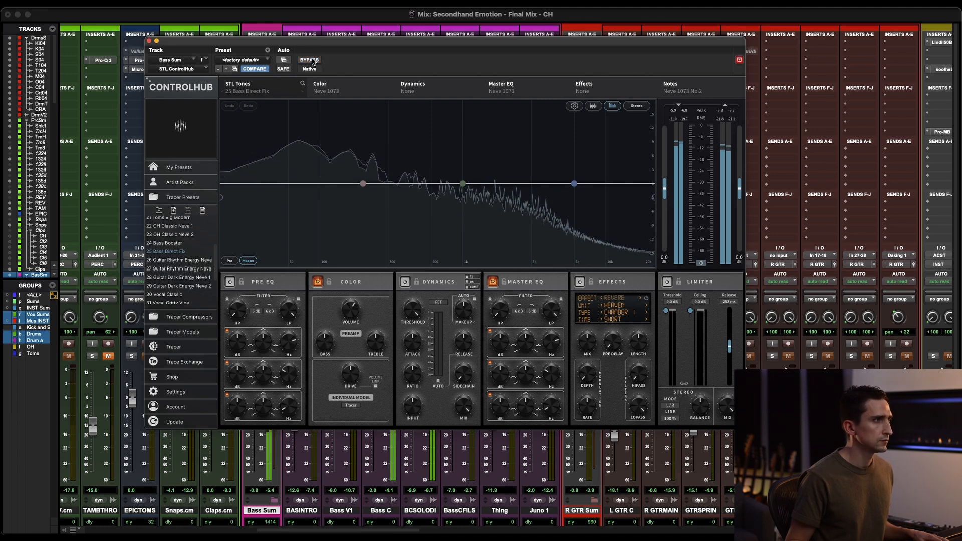
click(311, 60)
click(310, 60)
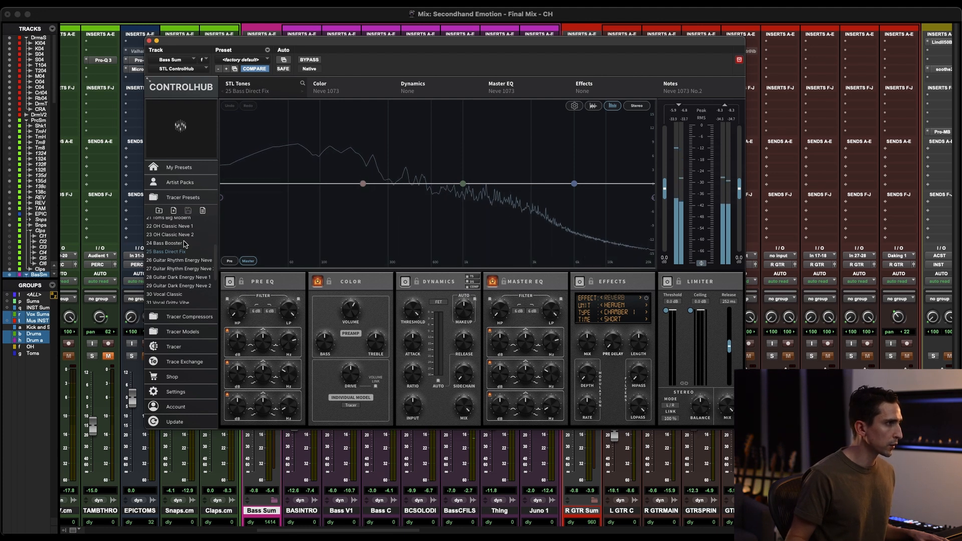
Step: Load the 24 Bass Booster tracer preset on the Bass Sum track again and compare it with the plugin bypassed
click(184, 243)
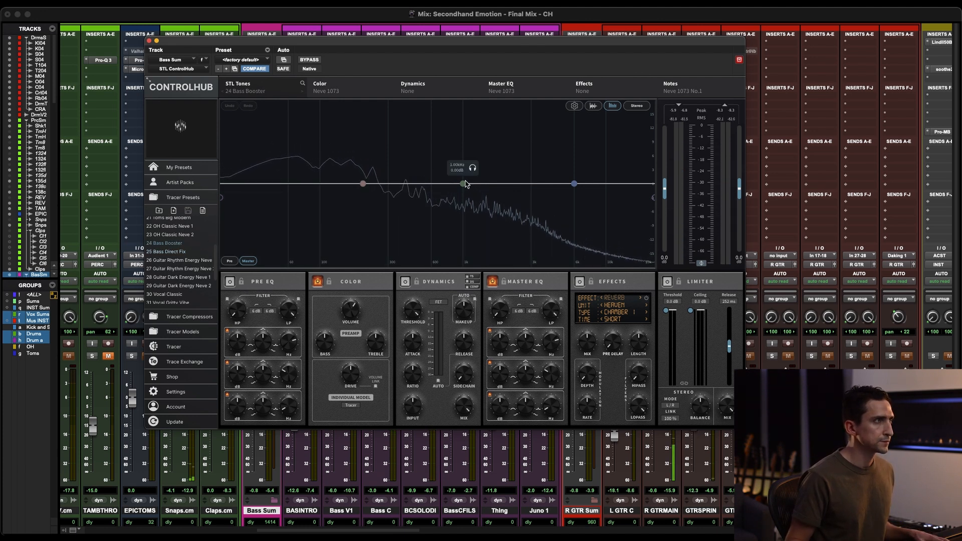
click(310, 60)
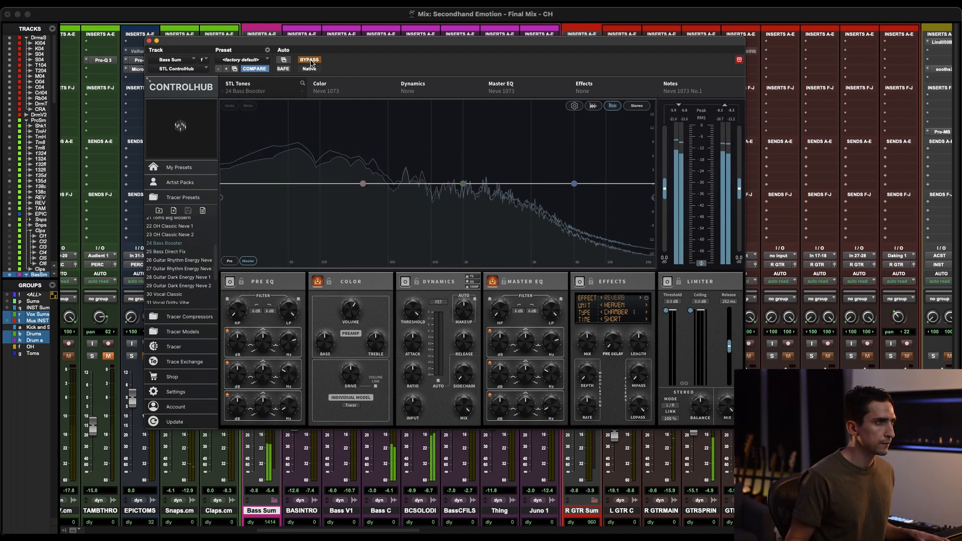
click(310, 61)
Step: Boost the Master EQ's mid band on Bass Sum by about 4.6 dB at about 571 Hz, and close the plugin
drag(463, 184, 428, 176)
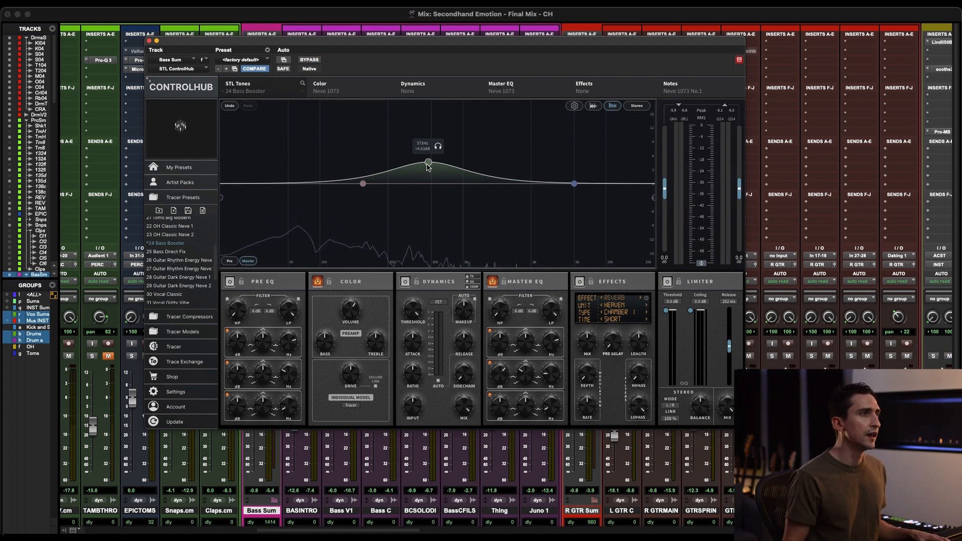
click(149, 41)
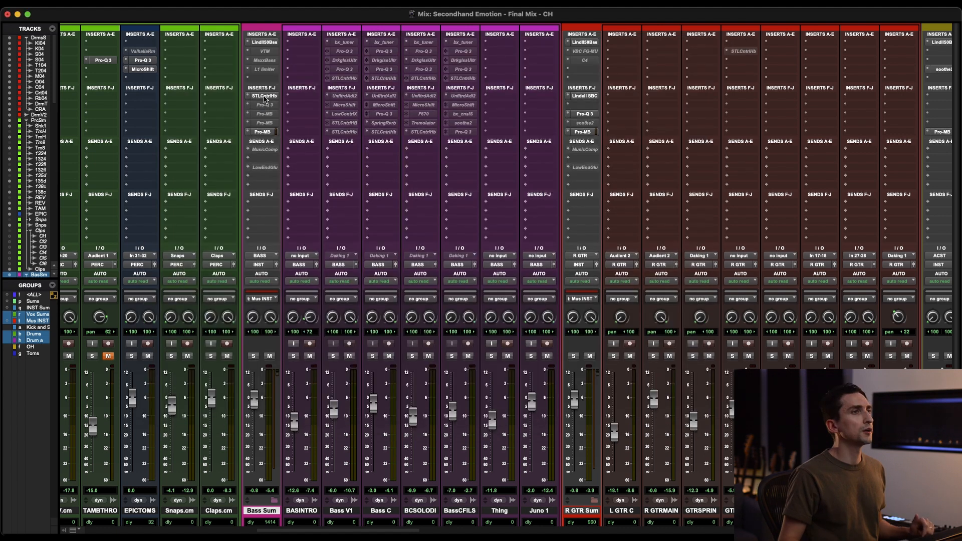
Step: Solo the Drums Sum track and open its ControlHub insert
scroll(264, 98, left, 10)
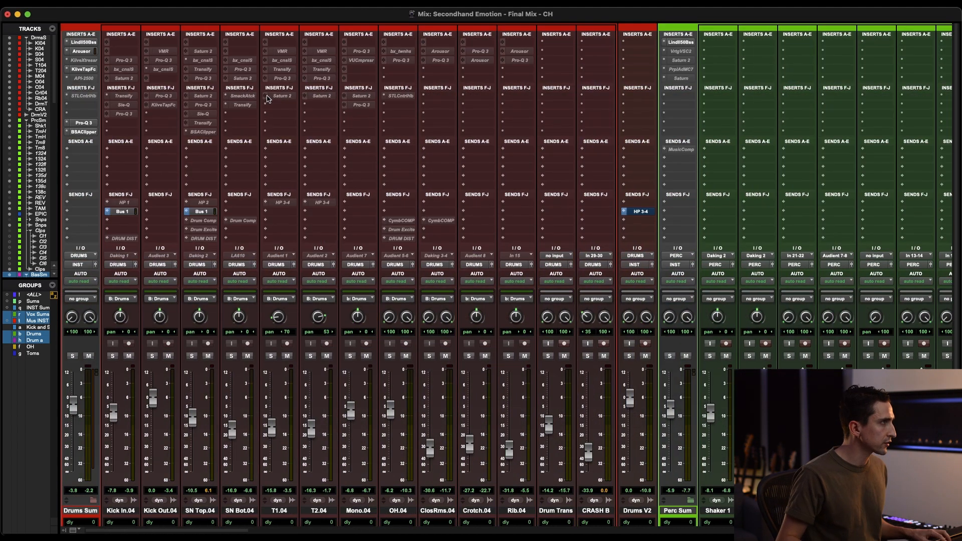
click(72, 356)
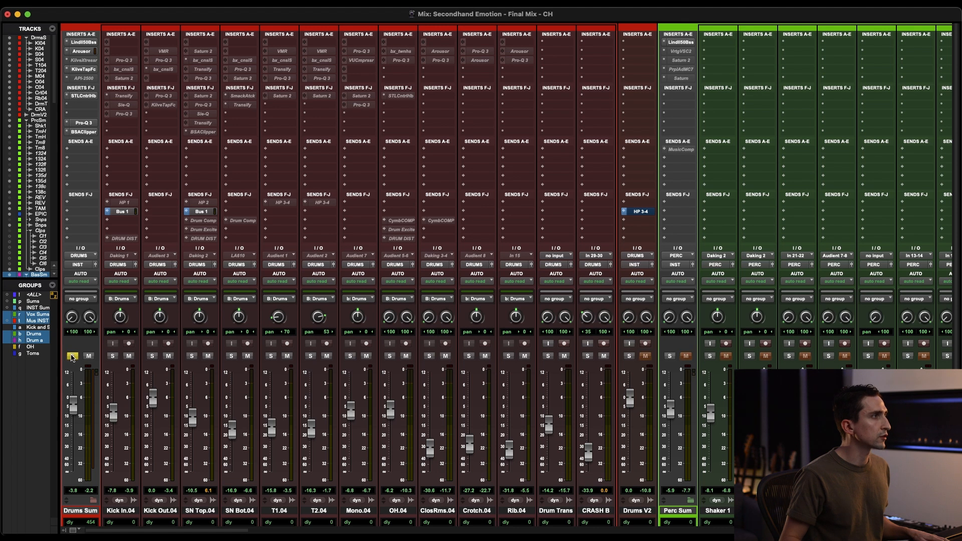
click(87, 95)
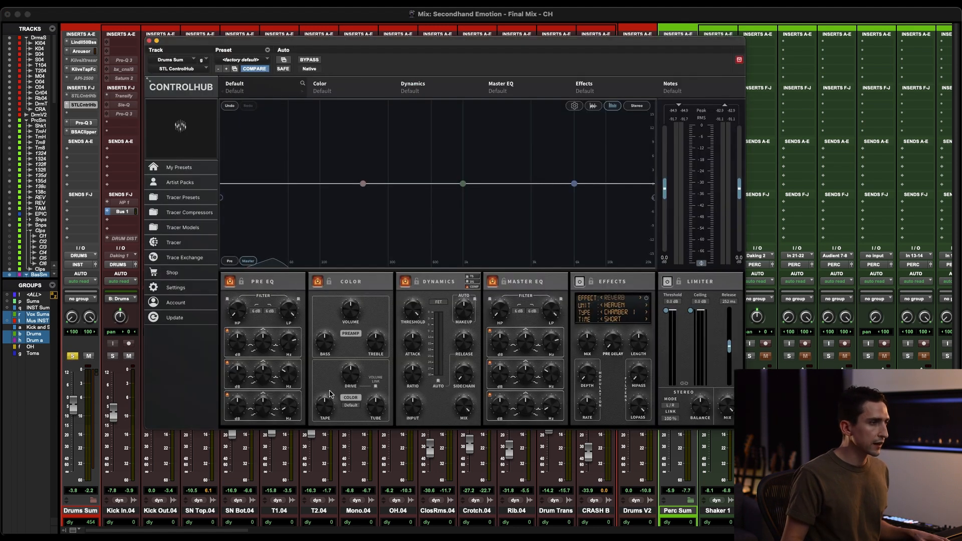
Step: Load the 11 Neve 1 Mic Middle tracer model into the Color section on Drums Sum and start playback
click(358, 407)
mouse_move(371, 423)
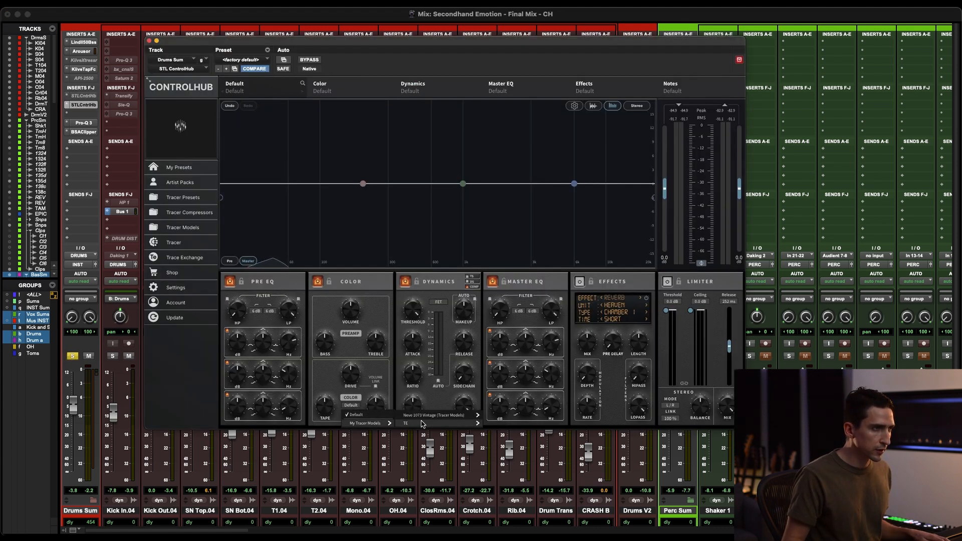
mouse_move(437, 414)
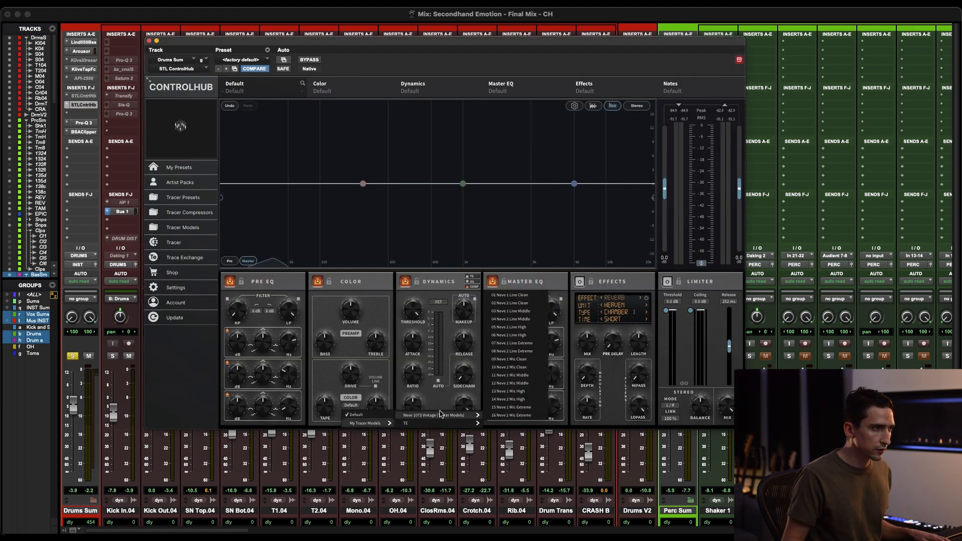
click(519, 376)
key(space)
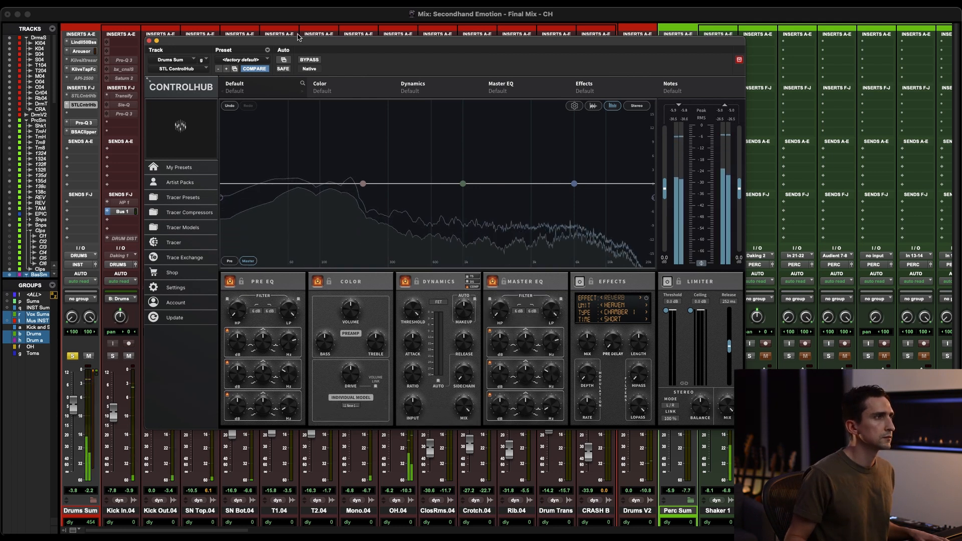
Step: Compare the tracer model on the soloed Drums Sum with the plugin bypassed, and stop playback
click(310, 60)
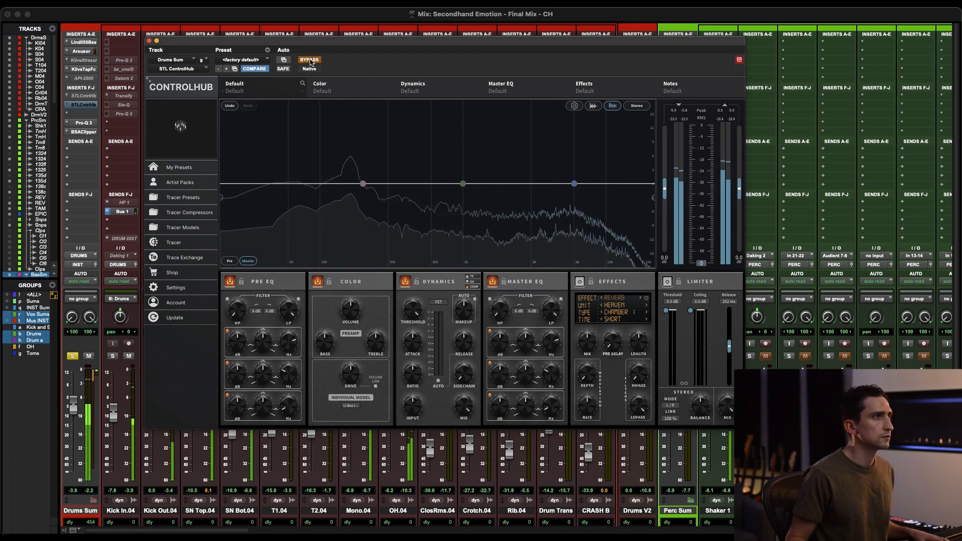
click(309, 60)
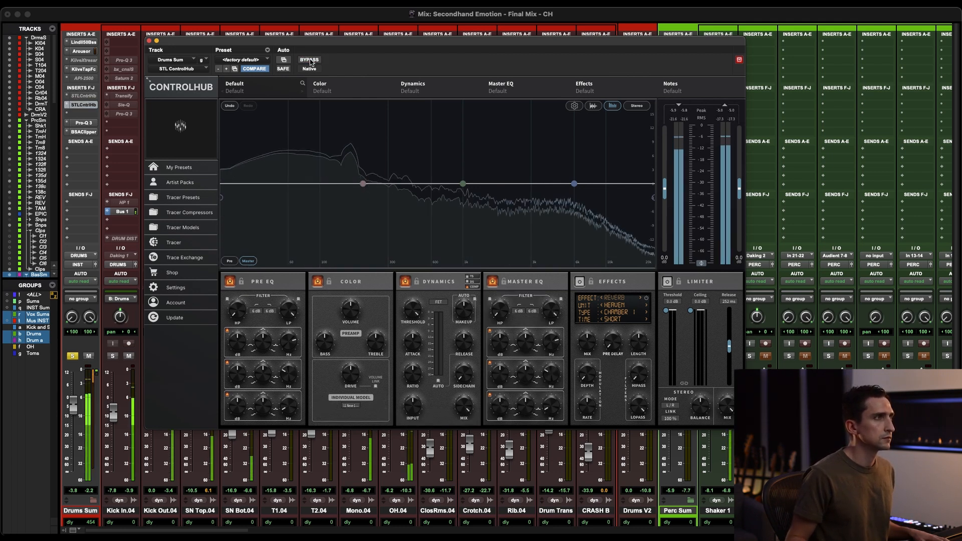
click(310, 60)
click(310, 60)
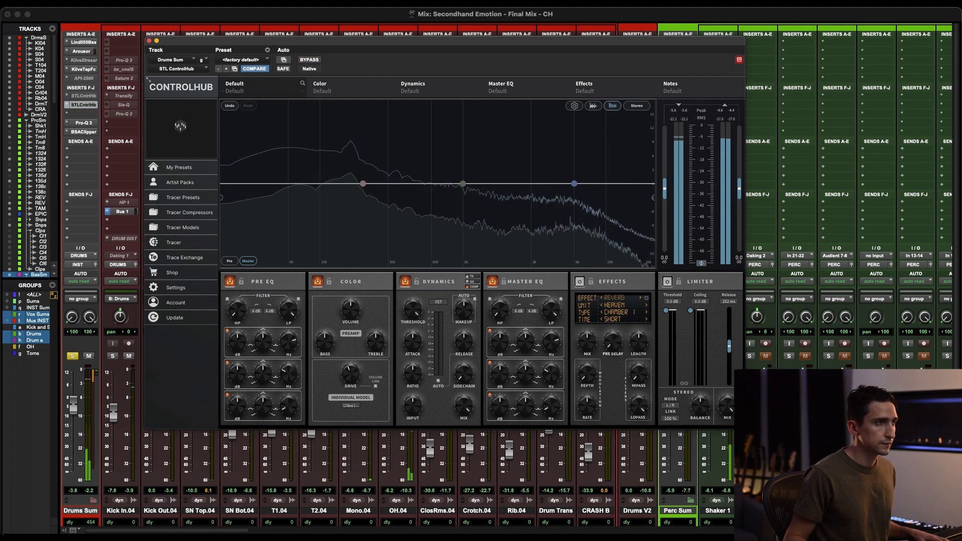
key(space)
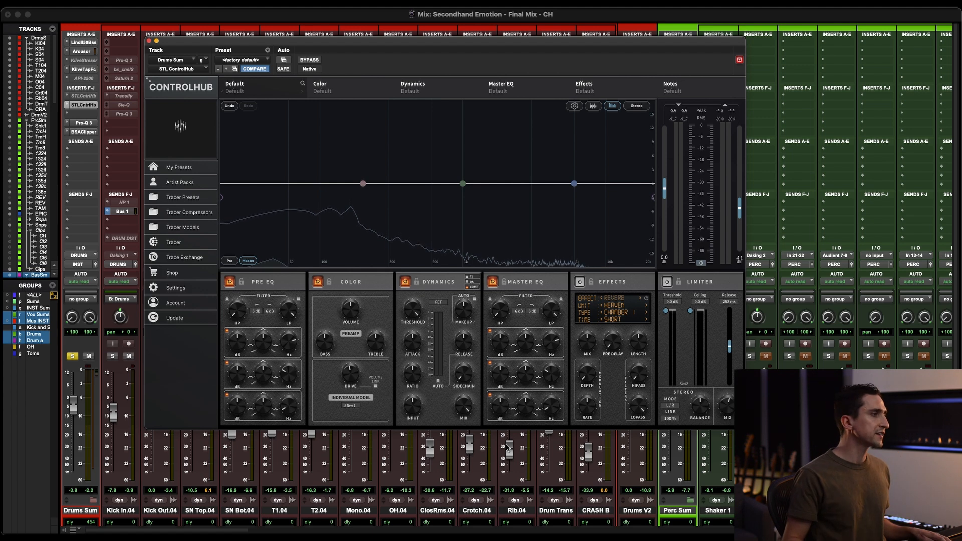
Step: Unsolo and select the Drums Sum track, and compare its tracer model with the plugin bypassed in the full mix
click(74, 356)
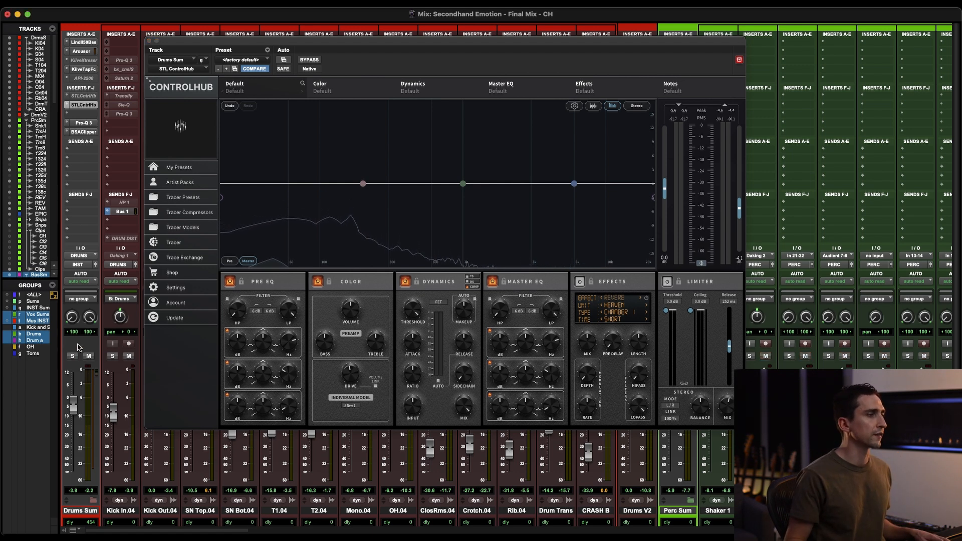
click(85, 511)
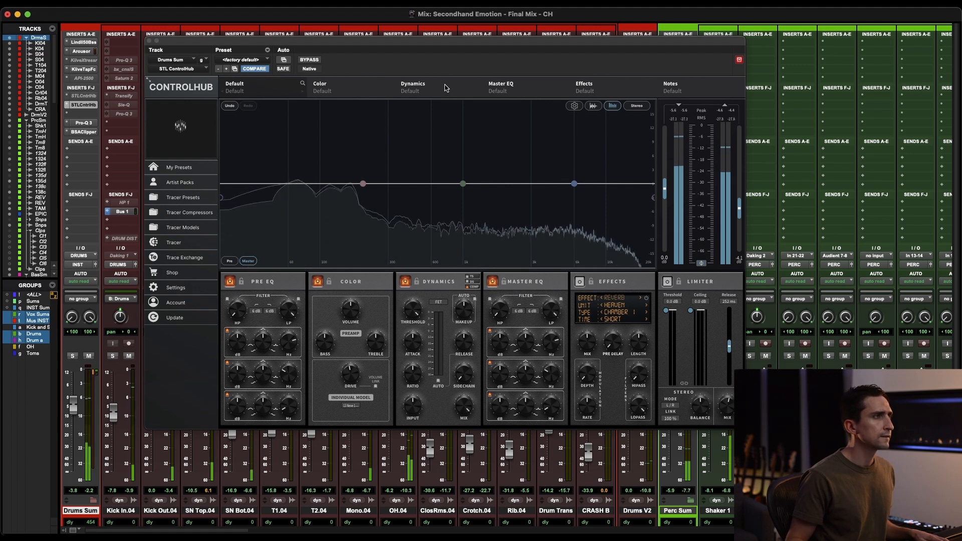
click(310, 59)
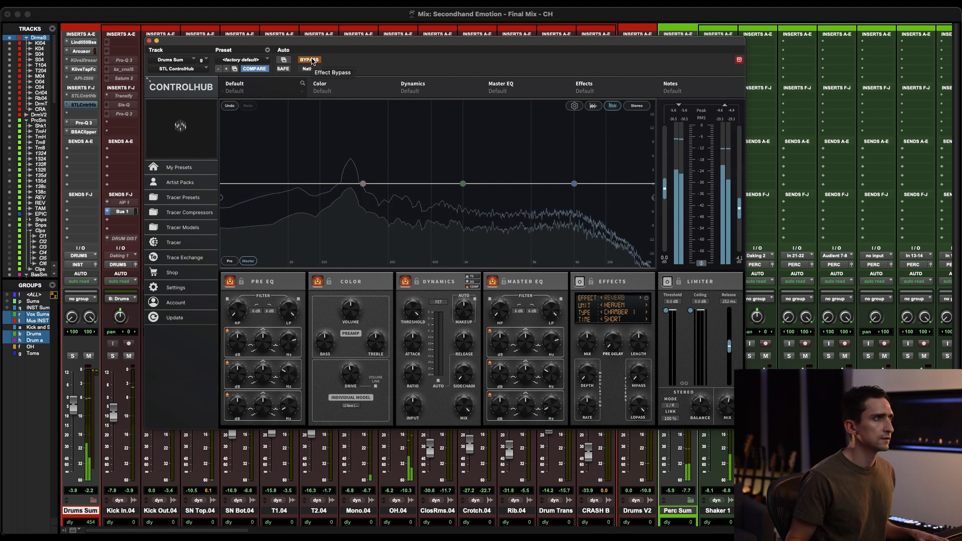
click(309, 59)
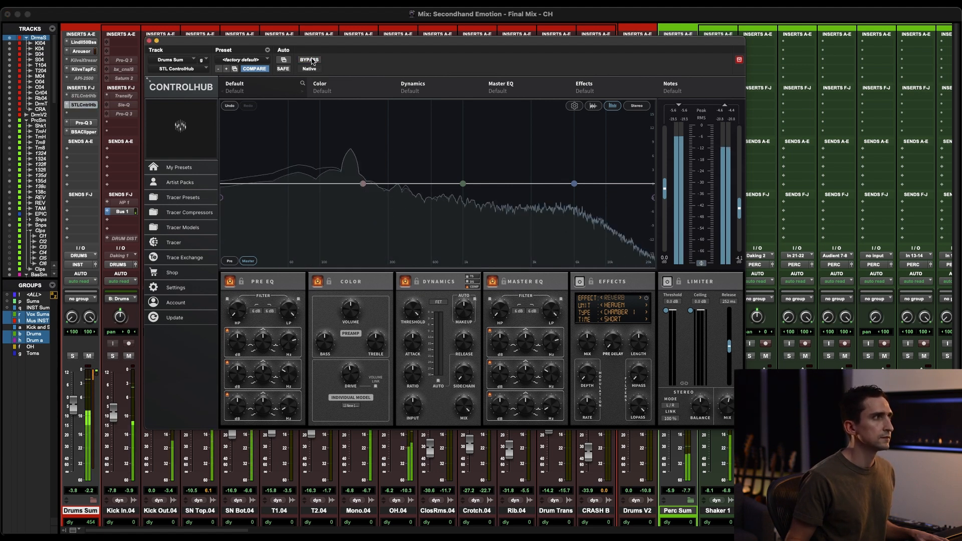